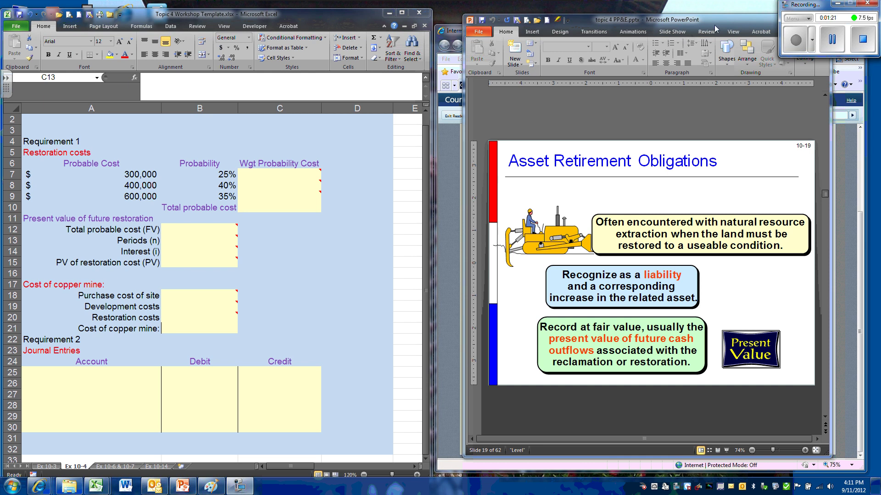
Step: Drag the PowerPoint window showing the Asset Retirement Obligations slide further left
drag(716, 23, 668, 33)
Step: Minimize PowerPoint to reveal Exercise E 10-4 in the CourseSmart textbook
click(739, 28)
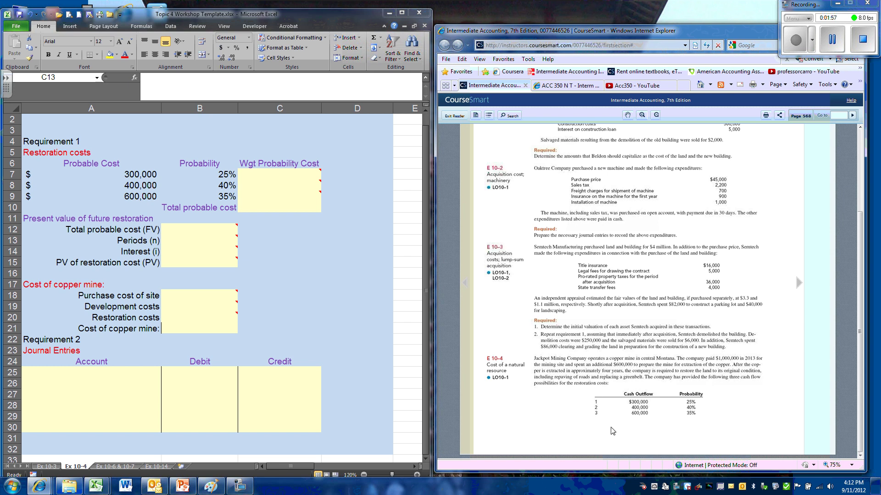
Step: Enter =+A7*B7 in C7 for the first weighted cost of 75,000
click(268, 178)
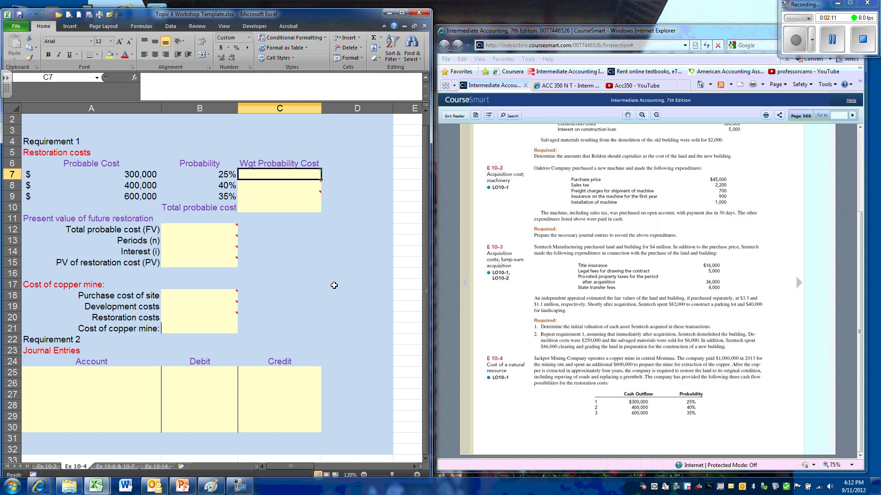
text(+)
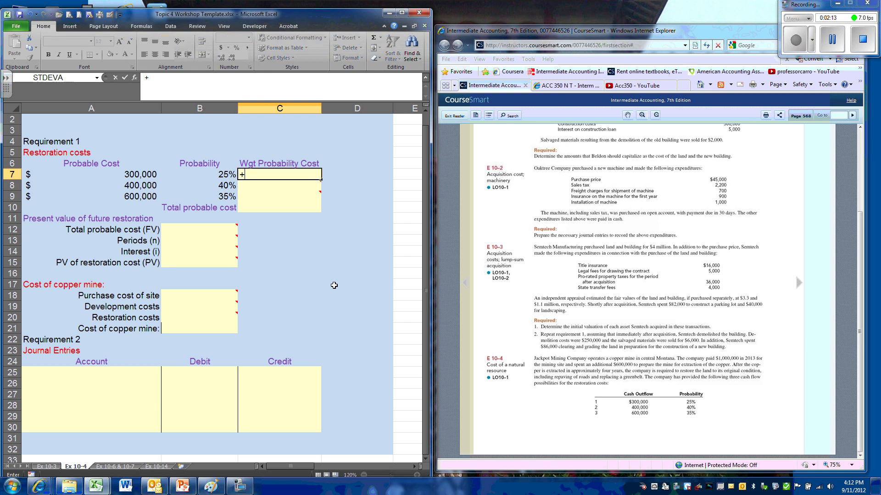
key(Left)
key(Left)
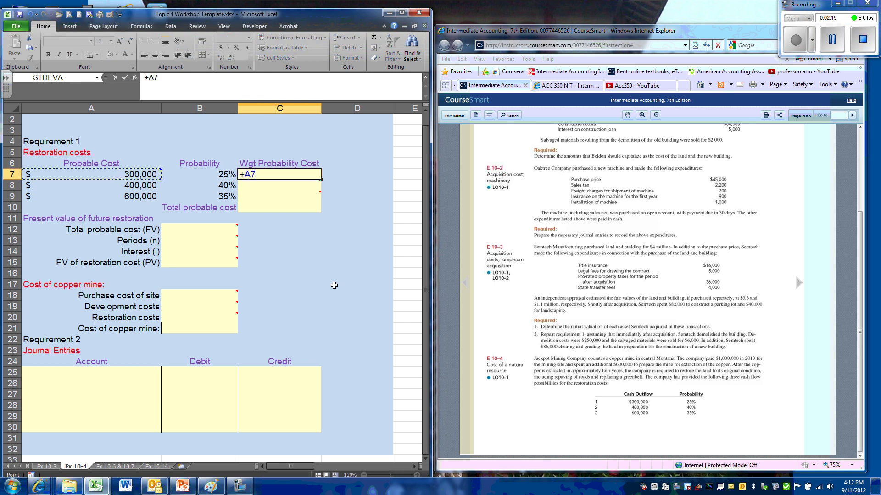
text(*)
key(Left)
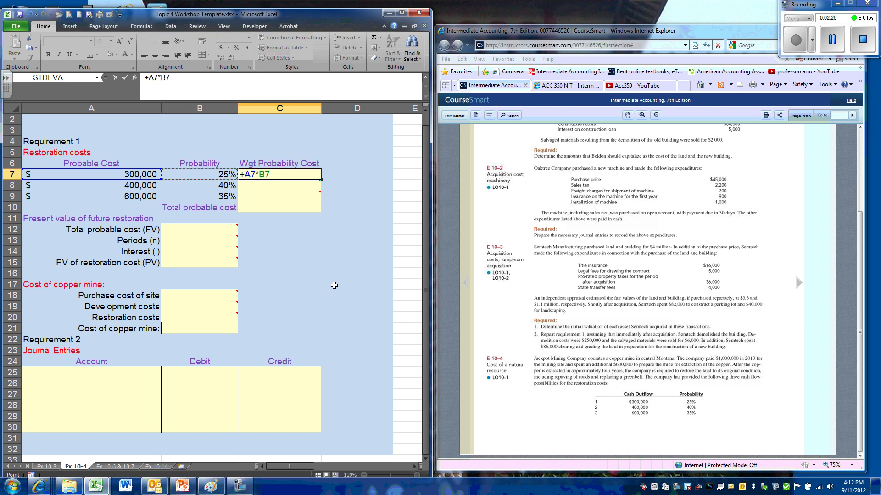
key(Return)
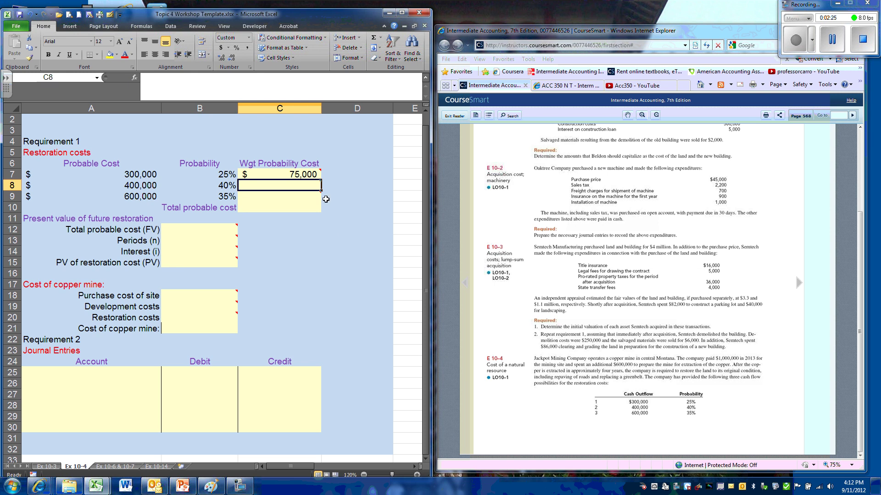
Step: Copy C7 and try filling C8:C9, then clear the mistaken sum from C8
click(297, 177)
right_click(297, 179)
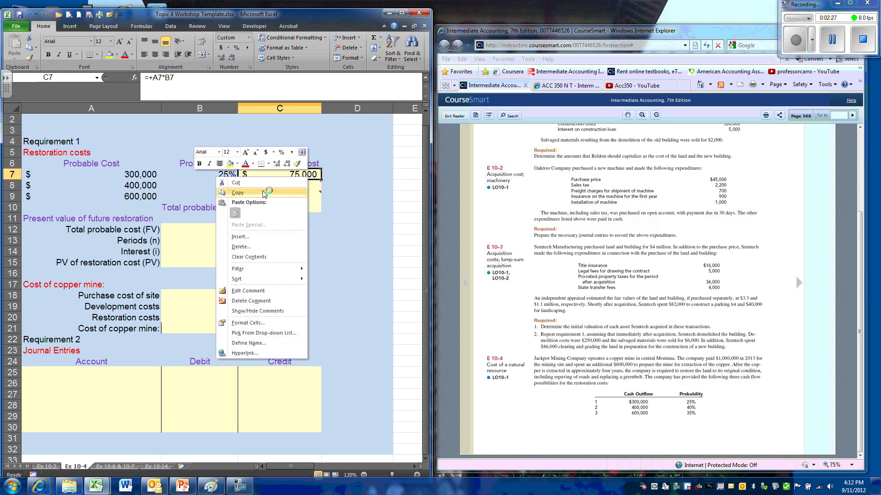
click(238, 193)
click(275, 188)
drag(275, 189, 275, 197)
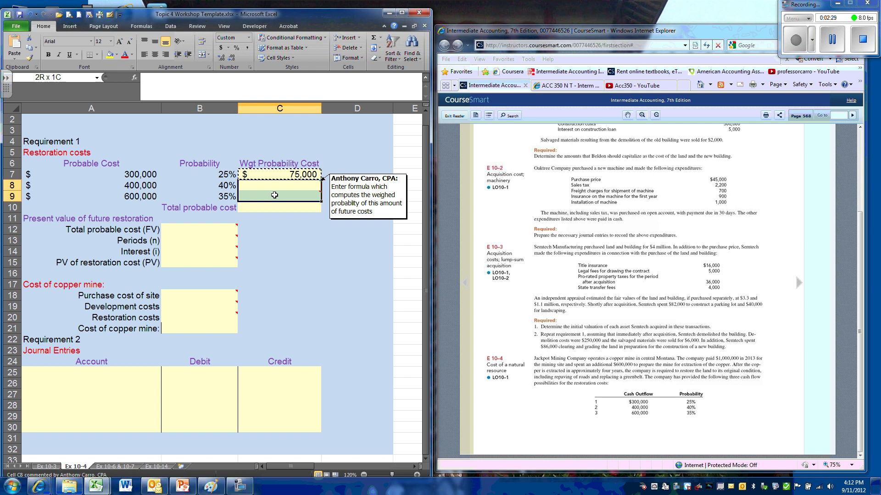
click(374, 40)
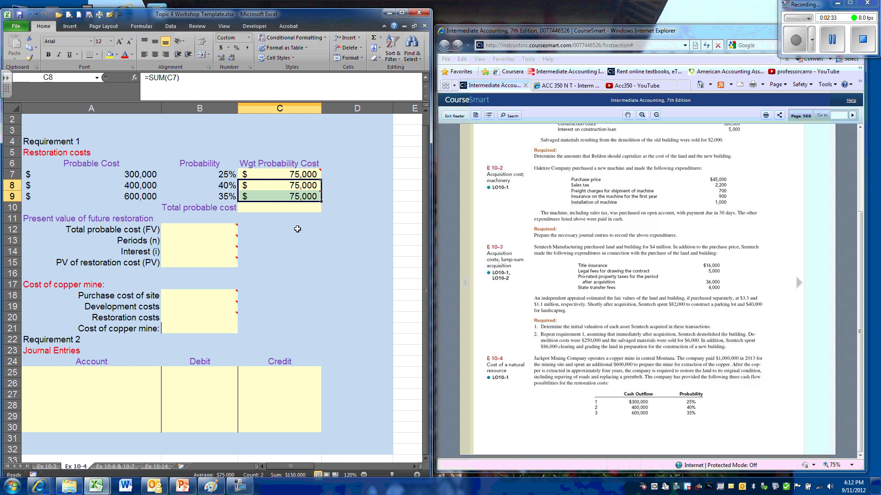
click(303, 189)
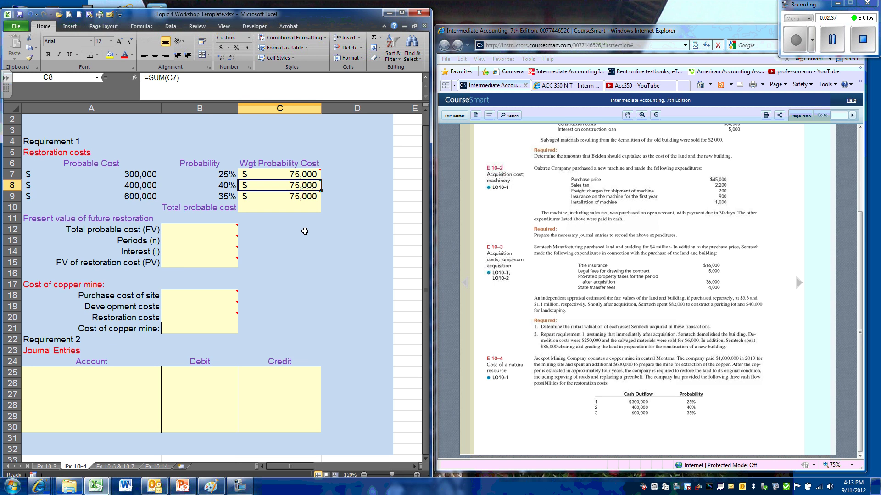
key(Delete)
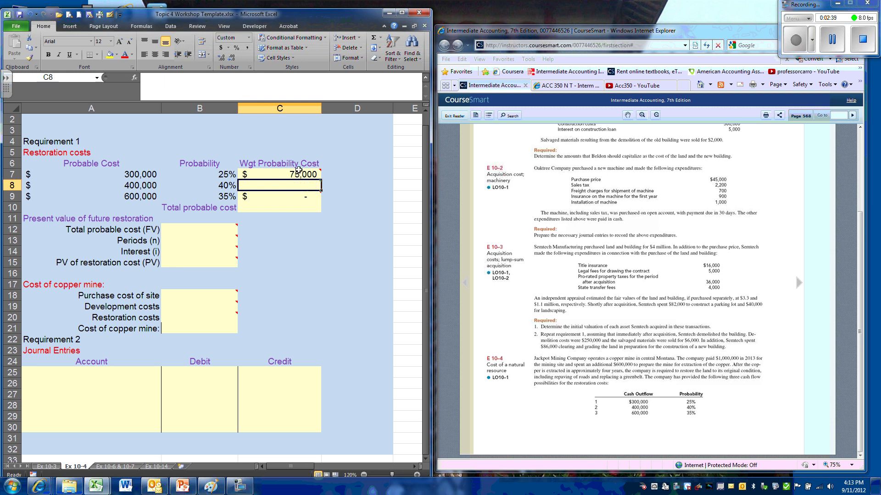
Step: Paste the C7 formula into C8:C9, giving weighted costs of 160,000 and 210,000
click(300, 174)
right_click(298, 175)
click(264, 189)
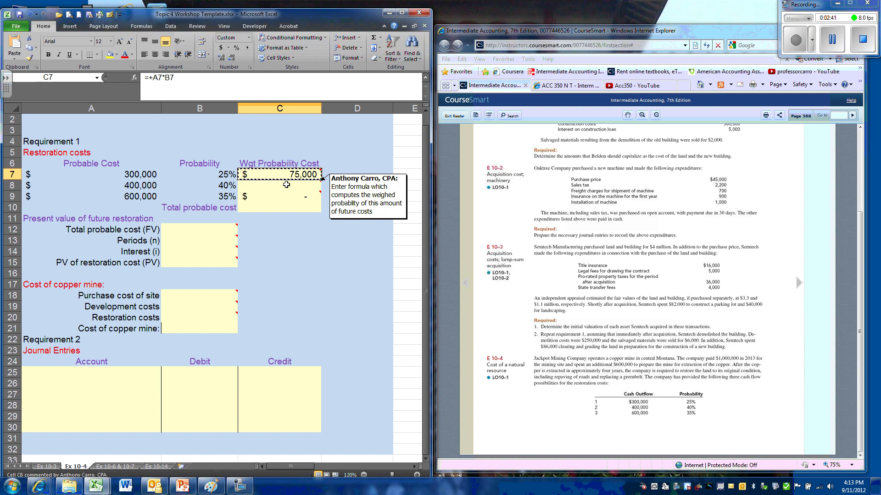
drag(280, 184, 283, 193)
right_click(283, 194)
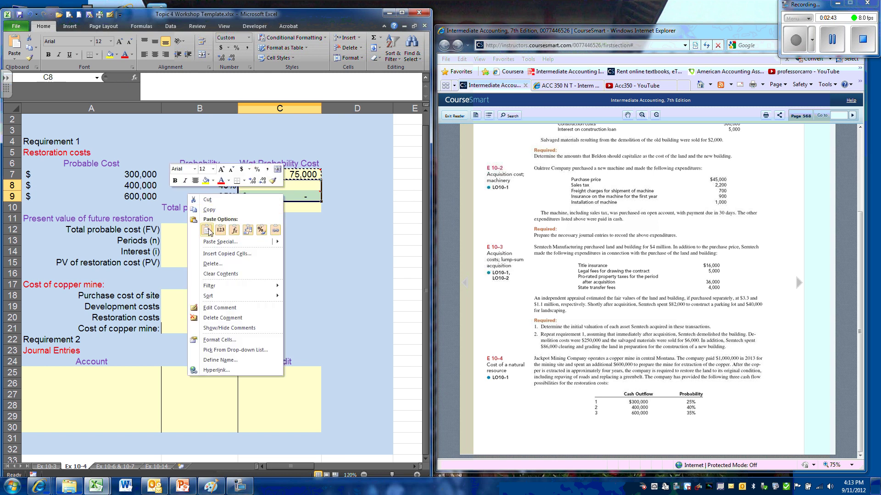
click(256, 241)
click(279, 229)
click(294, 208)
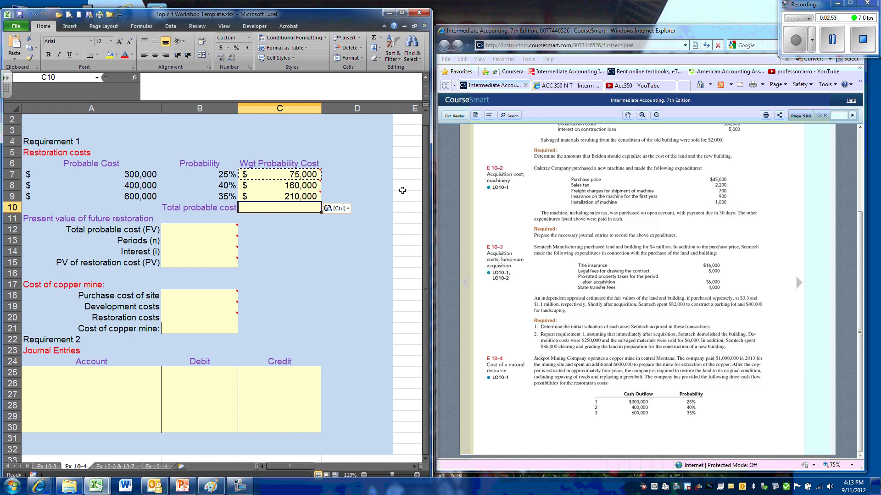
Step: AutoSum the weighted costs to 445,000 in C10 and link B12 to that total
click(374, 44)
click(373, 44)
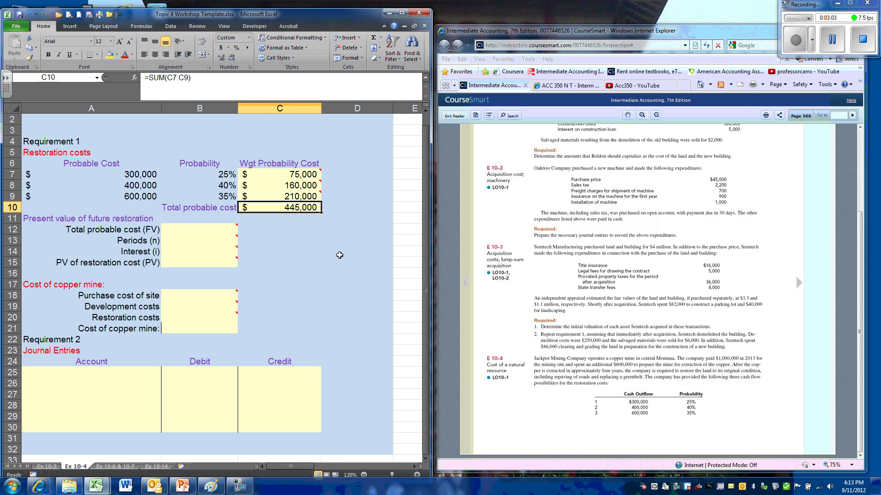
click(215, 229)
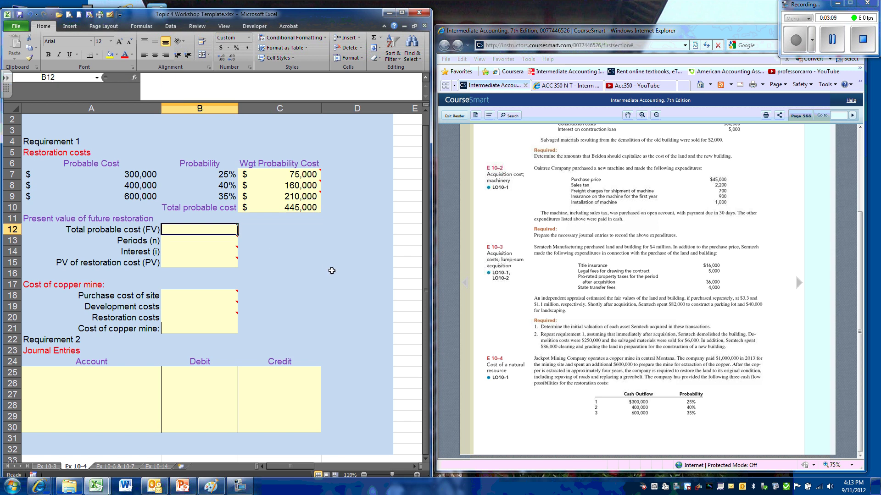
text(+)
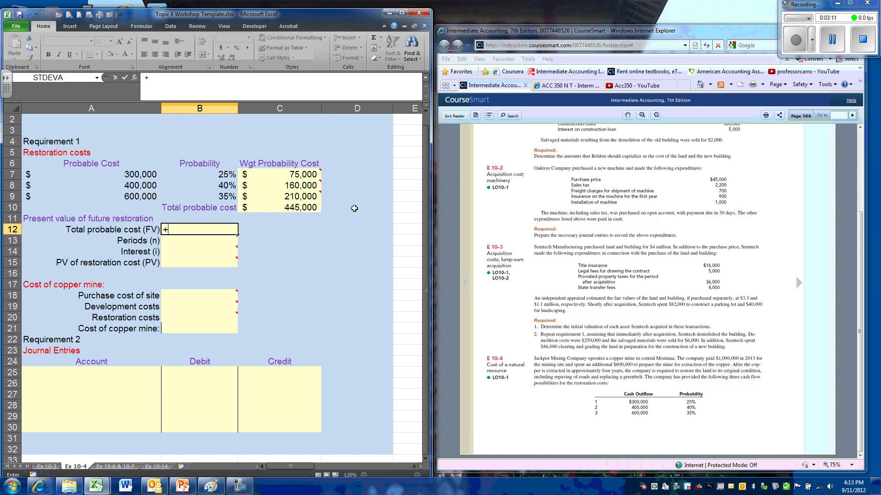
click(301, 209)
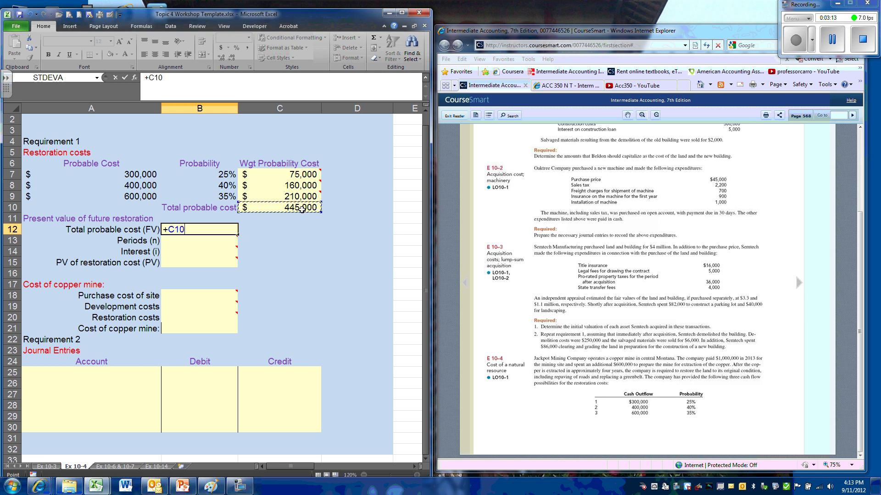
key(Return)
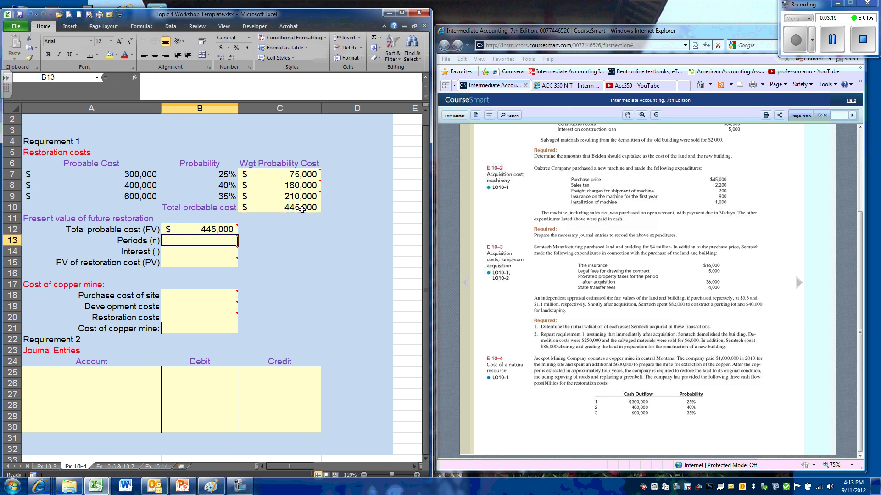
Step: Enter 4 periods in B13 and a 10% interest rate (.10) in B14
text(4)
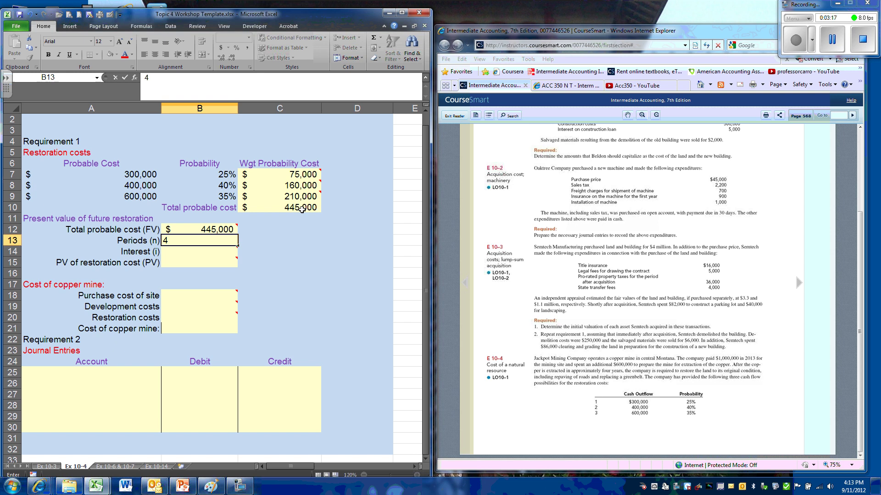
key(Return)
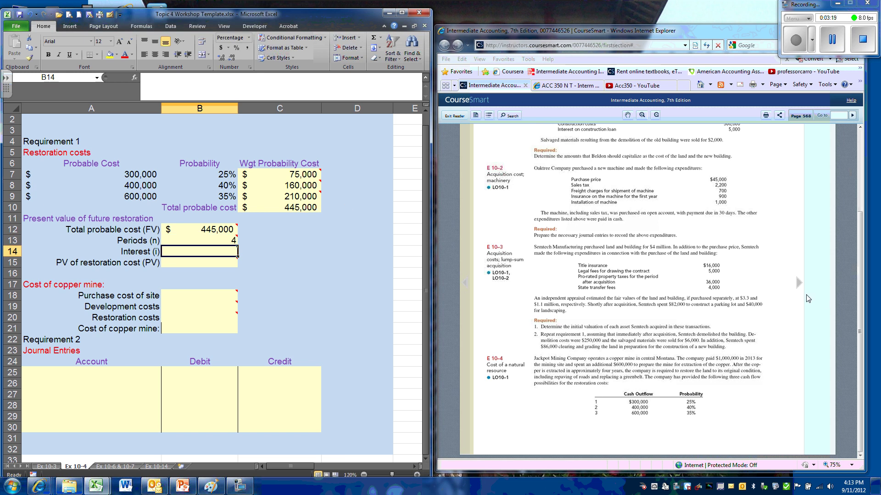
click(798, 288)
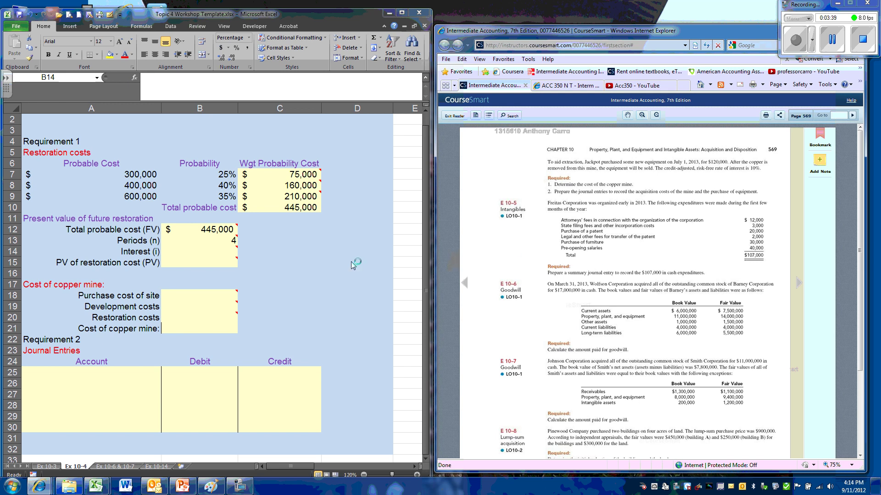
click(227, 250)
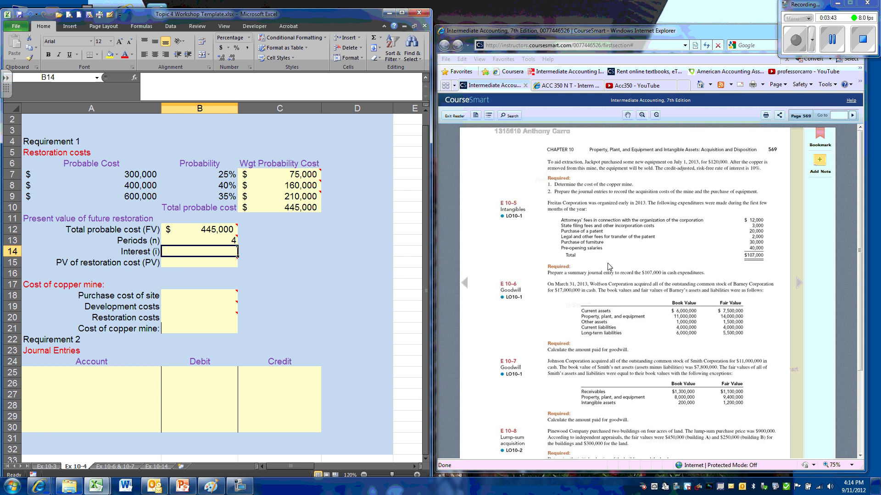
text(.)
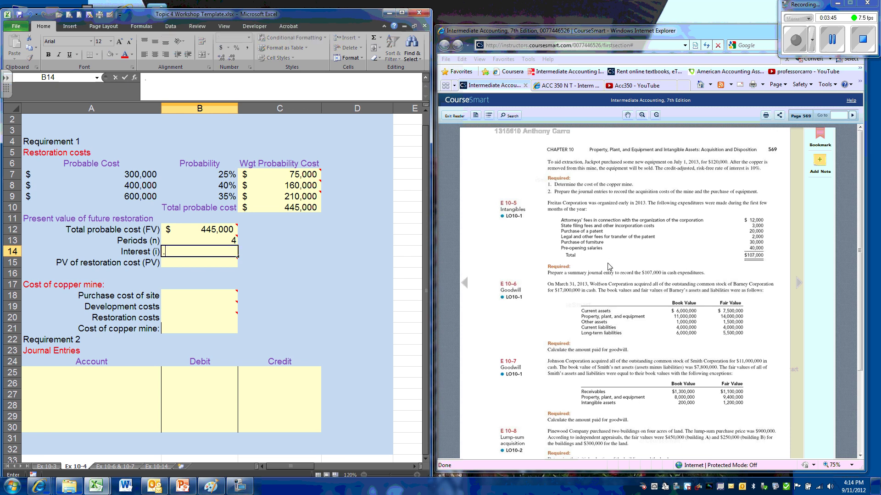
text(10)
key(Return)
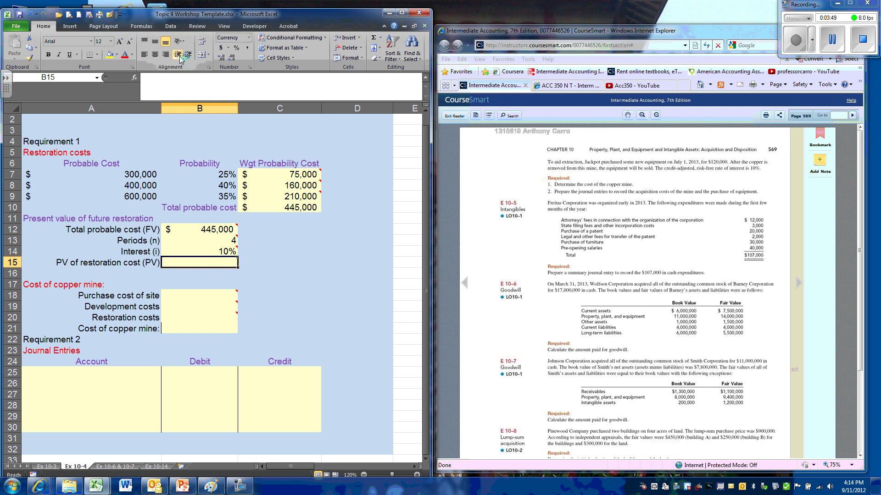
Step: Insert the PV financial function into B15 from the Formulas library
click(139, 27)
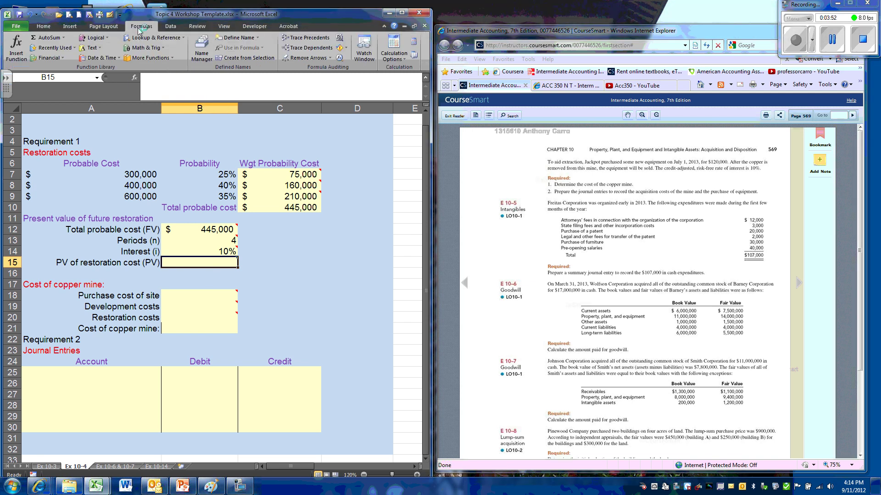
click(46, 58)
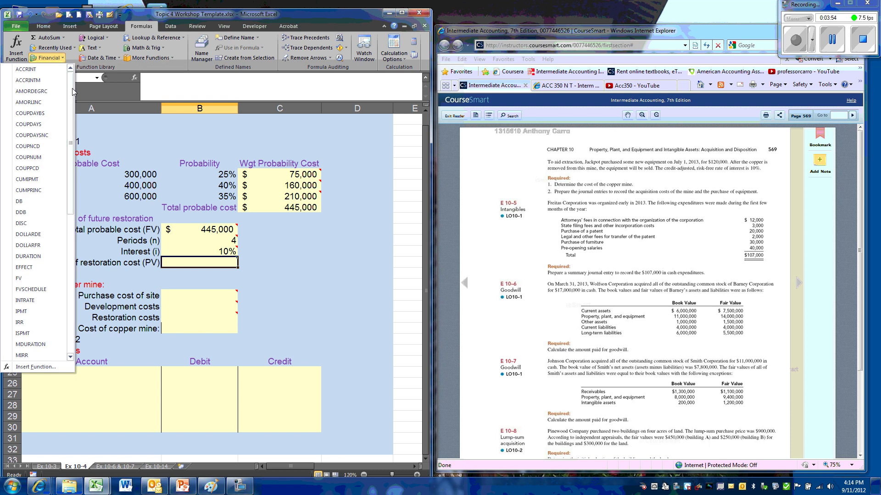
drag(72, 92, 70, 200)
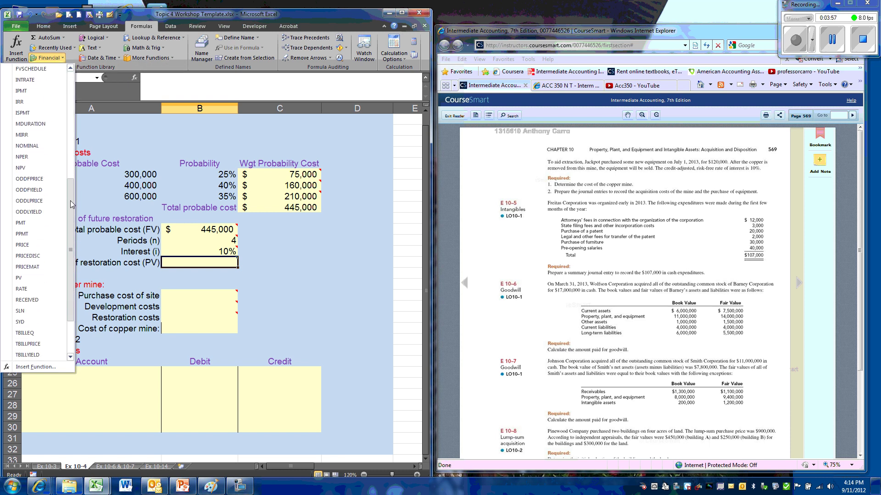
click(40, 273)
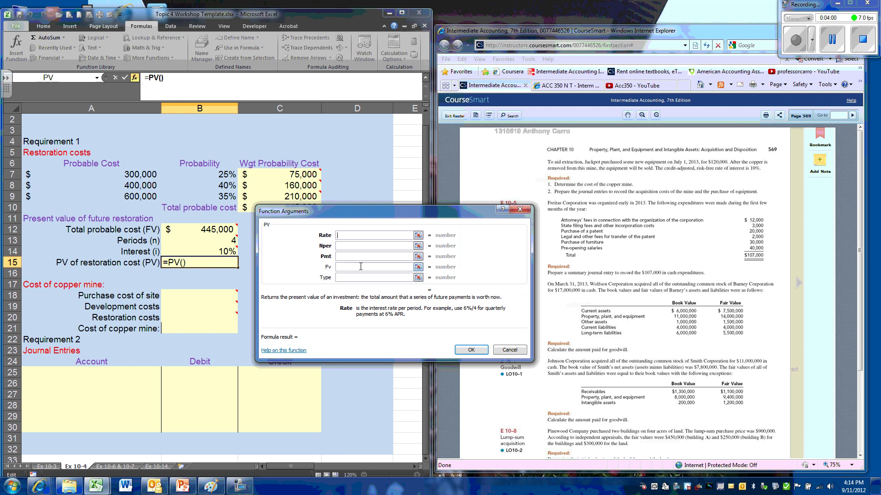
Step: Set PV arguments Rate B14, Nper B13 and Fv -B12, returning $303,941
click(221, 251)
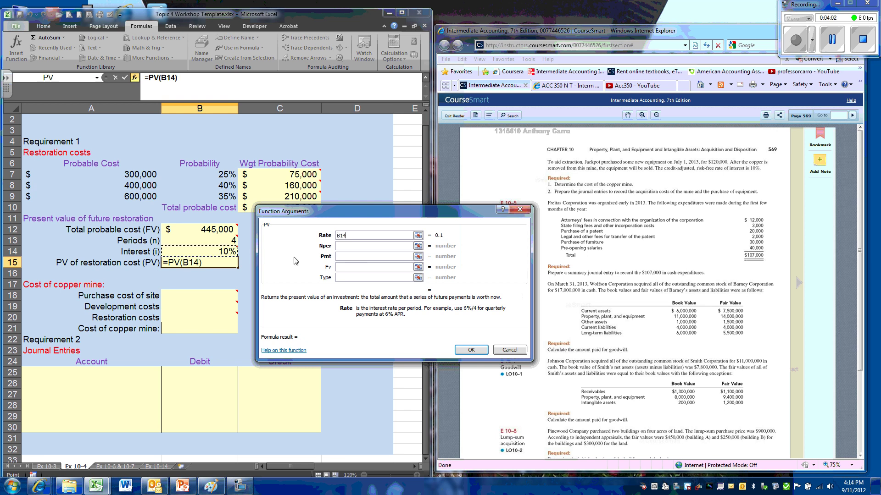
click(338, 246)
click(233, 240)
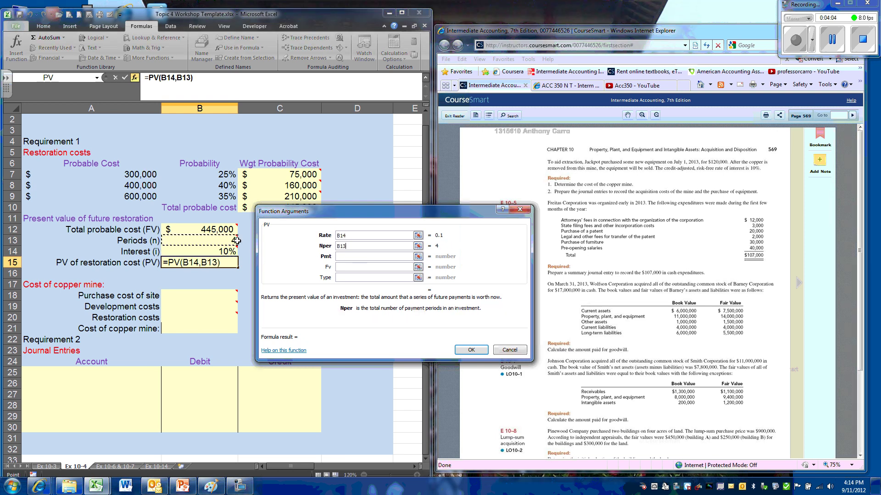
click(343, 257)
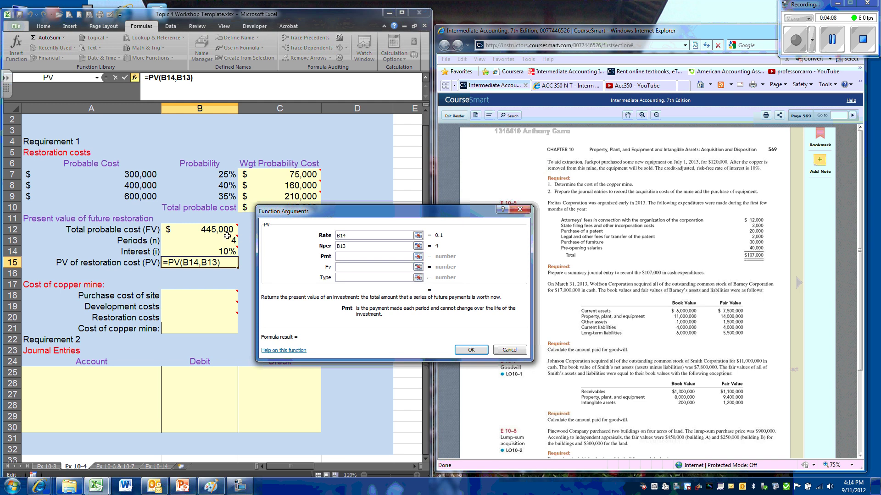
click(350, 270)
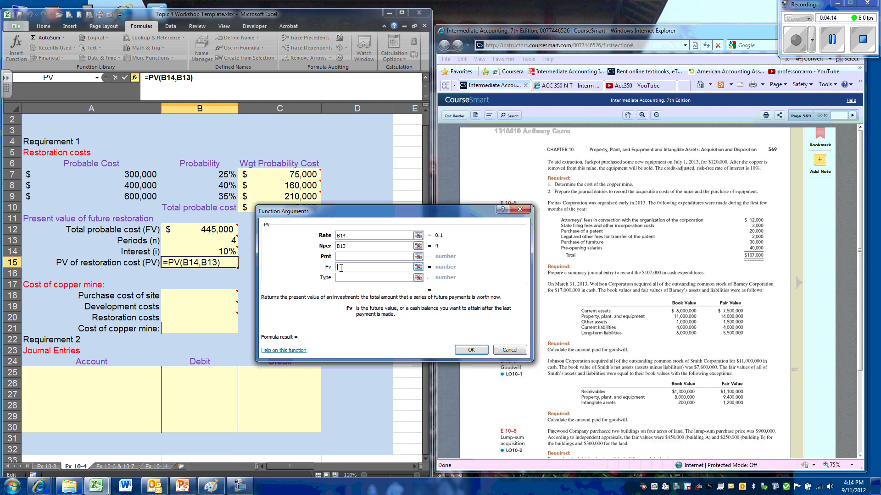
click(209, 232)
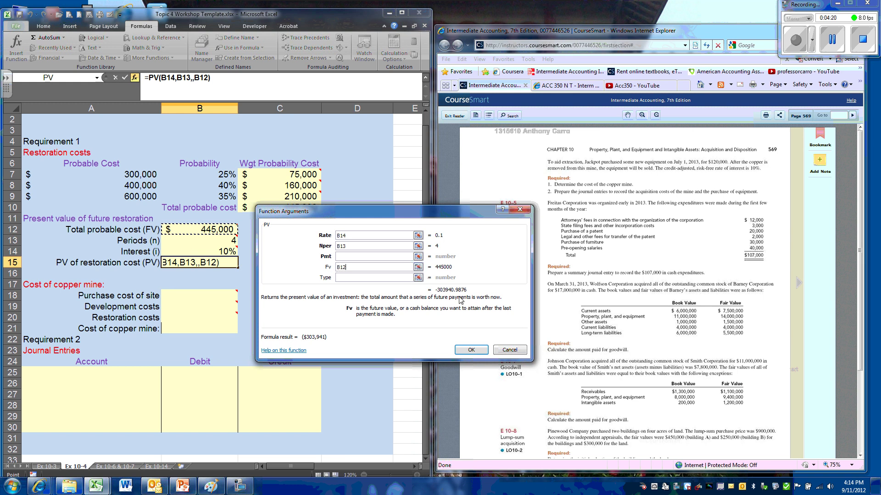
click(338, 269)
text(-)
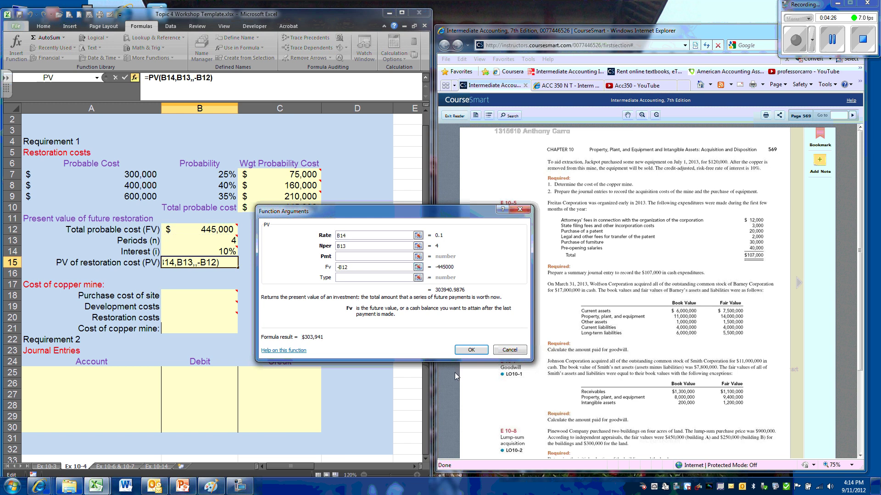
click(465, 353)
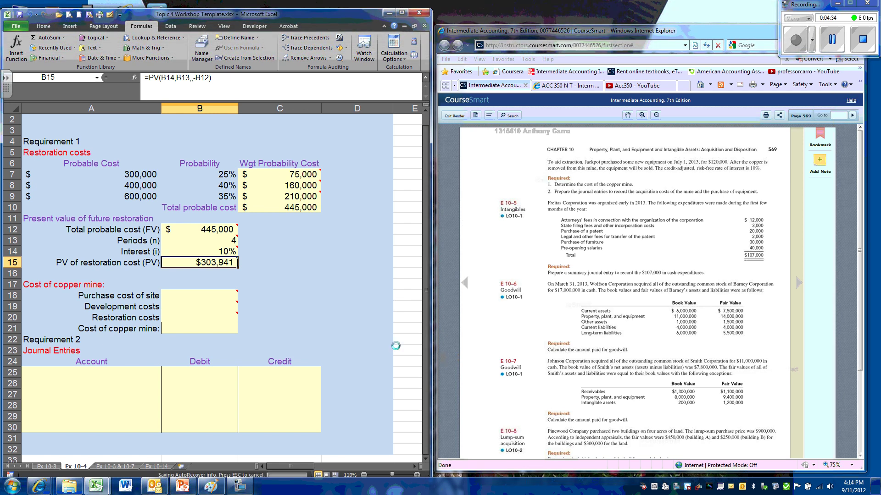
Step: Enter site purchase cost 1,000,000 in B18 and development costs 600,000 in B19
click(224, 297)
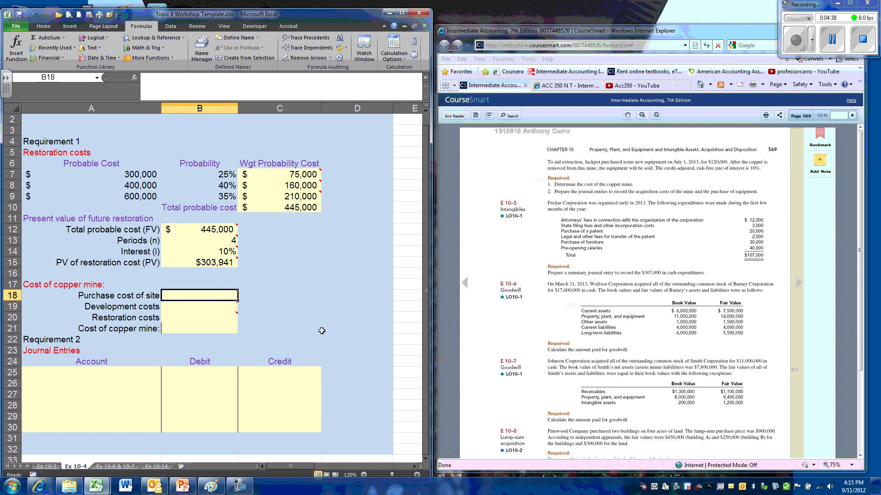
text(1000)
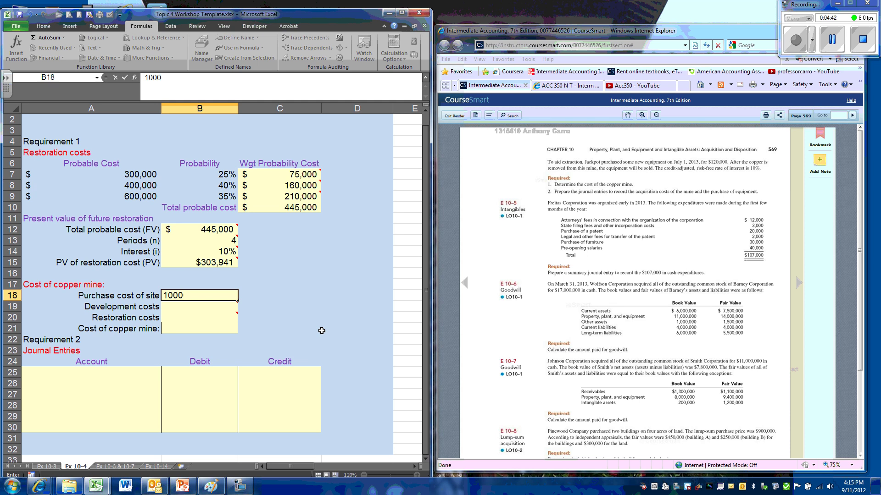
text(000)
key(Return)
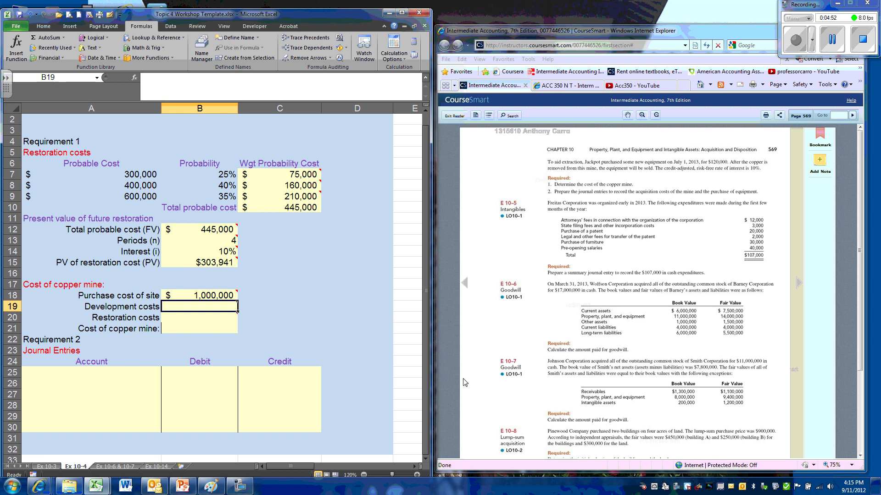
click(465, 286)
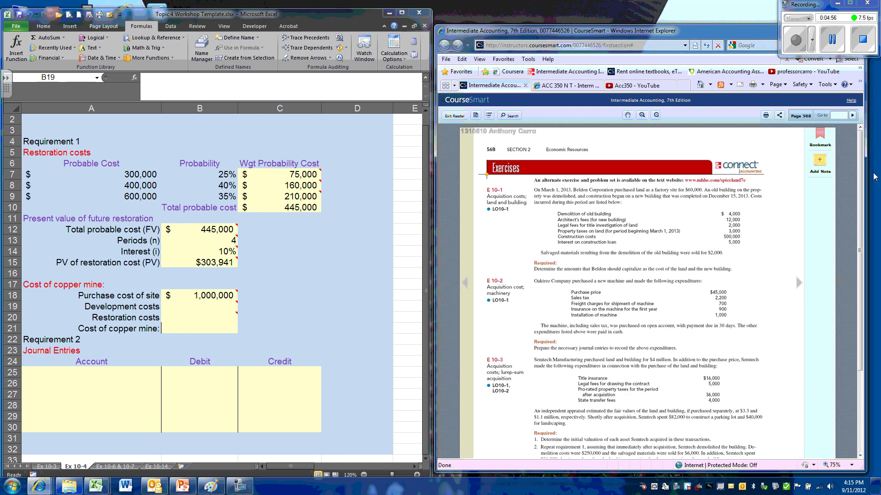
drag(861, 173, 859, 256)
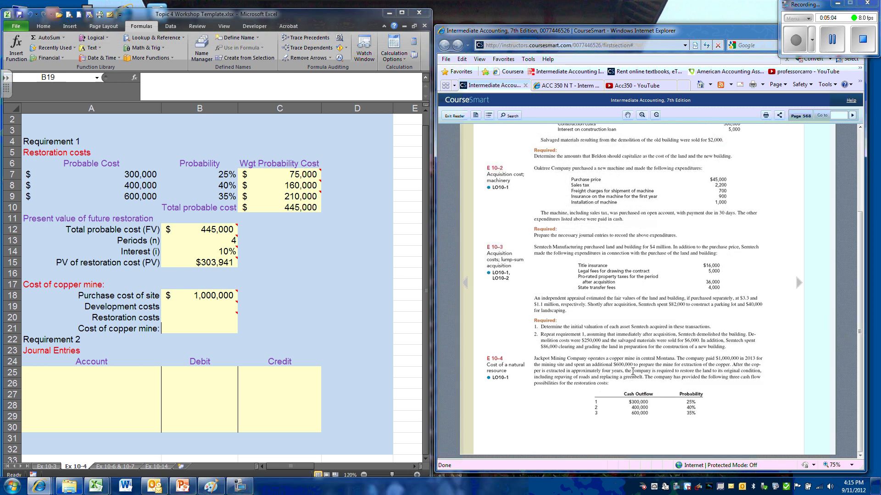
click(196, 306)
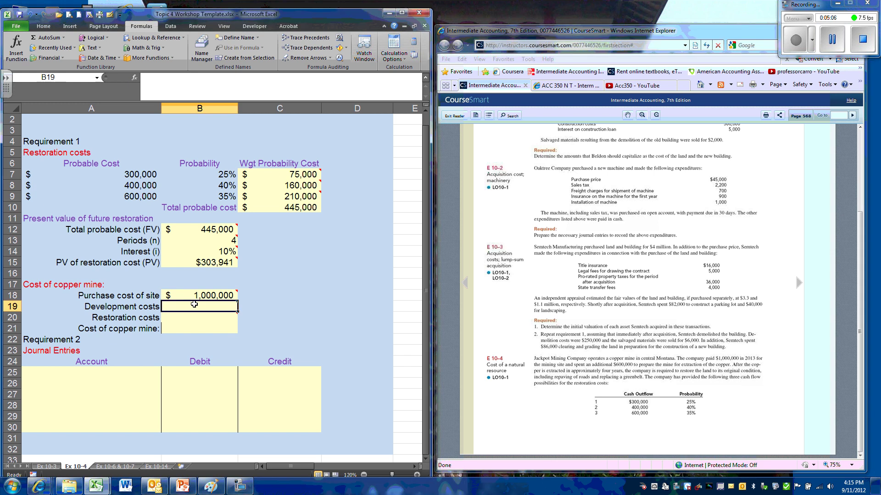
text(600)
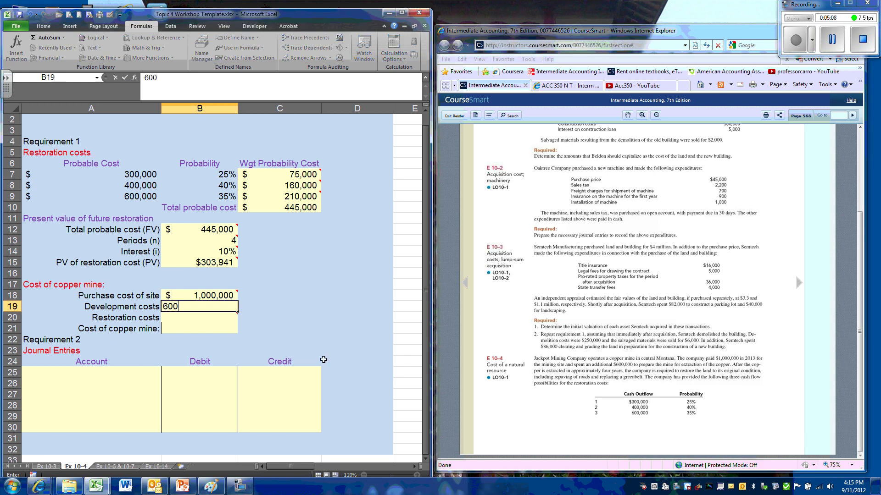
text(,00000)
key(Return)
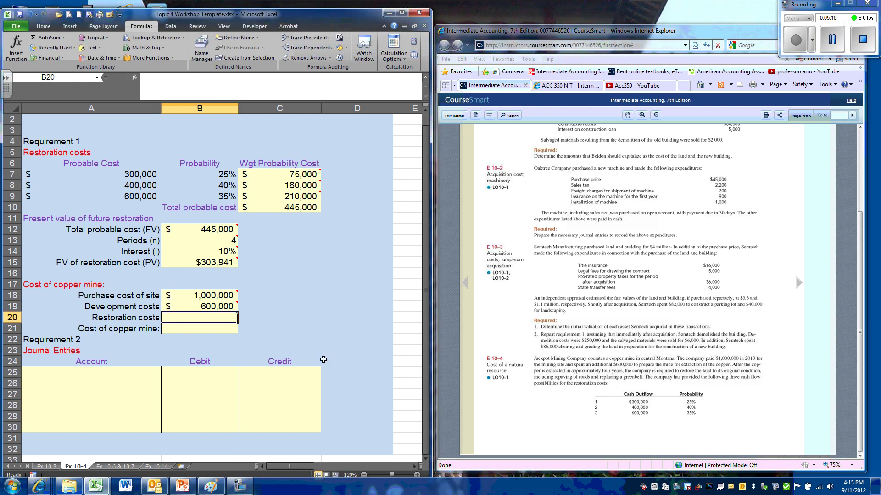
Step: Link restoration costs in B20 to B15, then AutoSum B18:B20 to $1,903,941
click(794, 285)
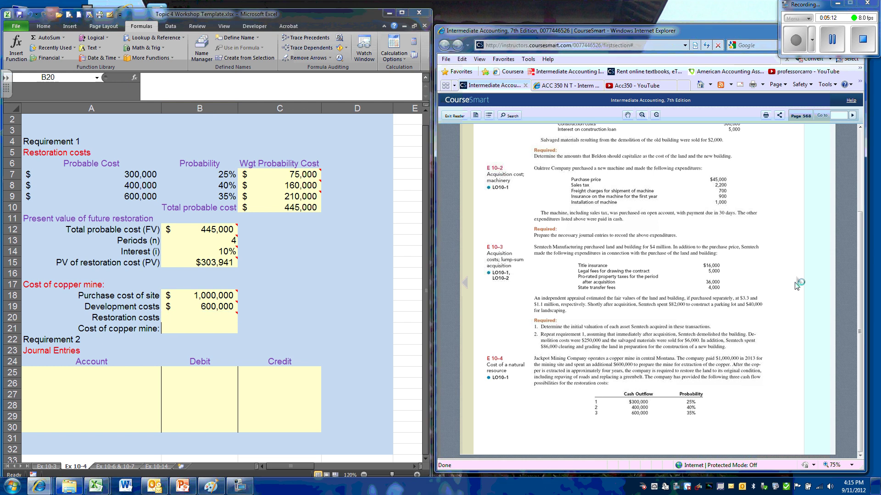
click(795, 285)
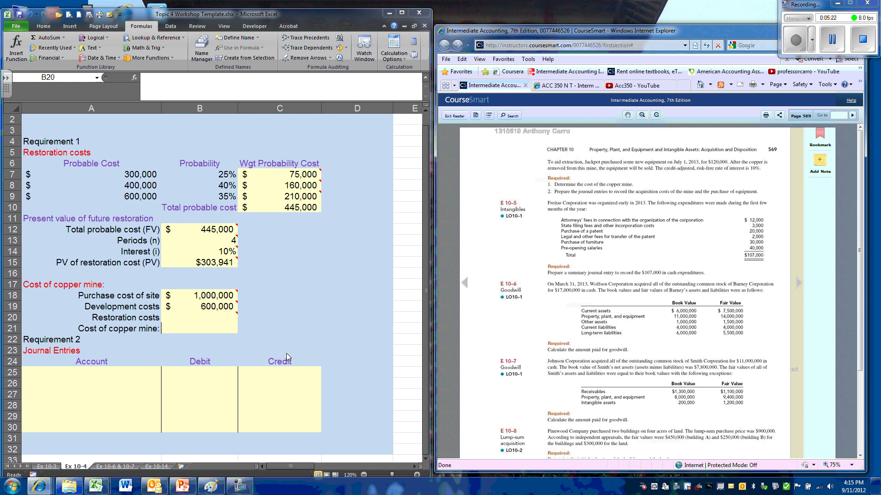
click(216, 320)
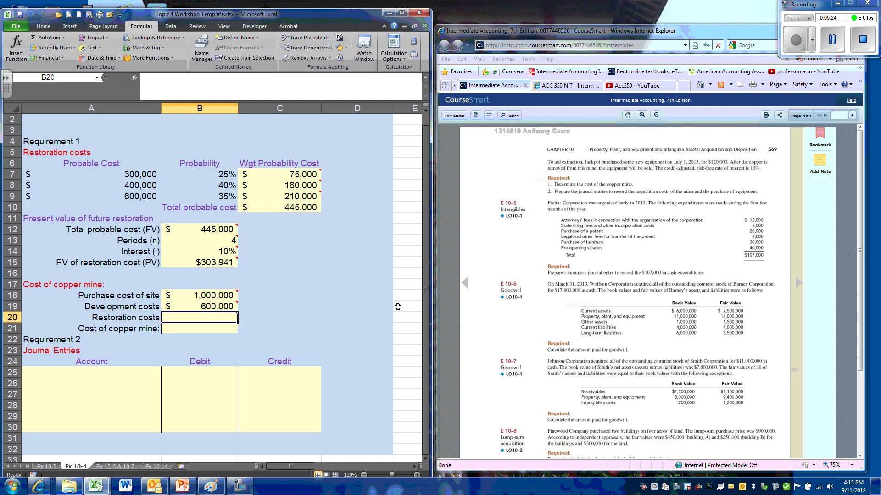
text(+)
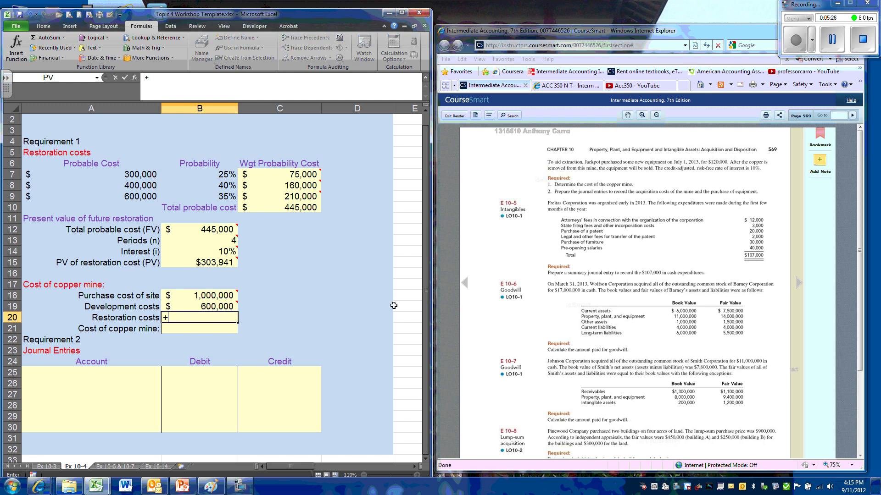
key(Up)
key(Up)
key(Up)
key(Up)
key(Up)
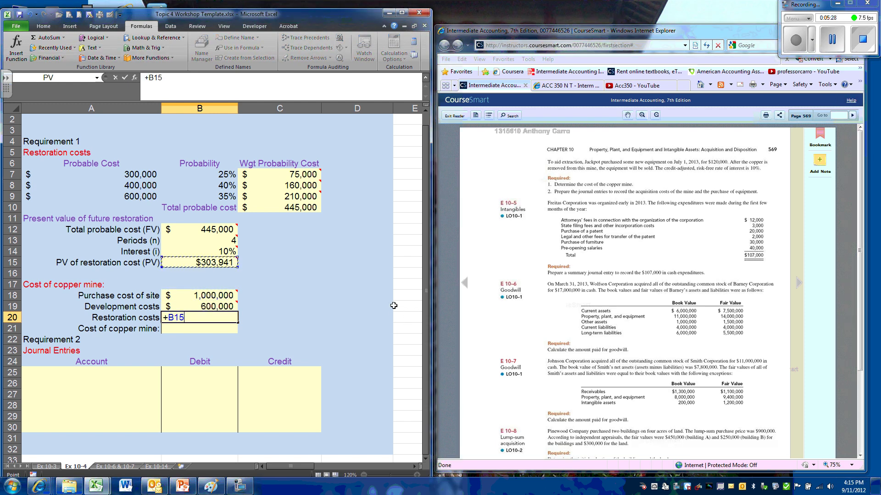
key(Return)
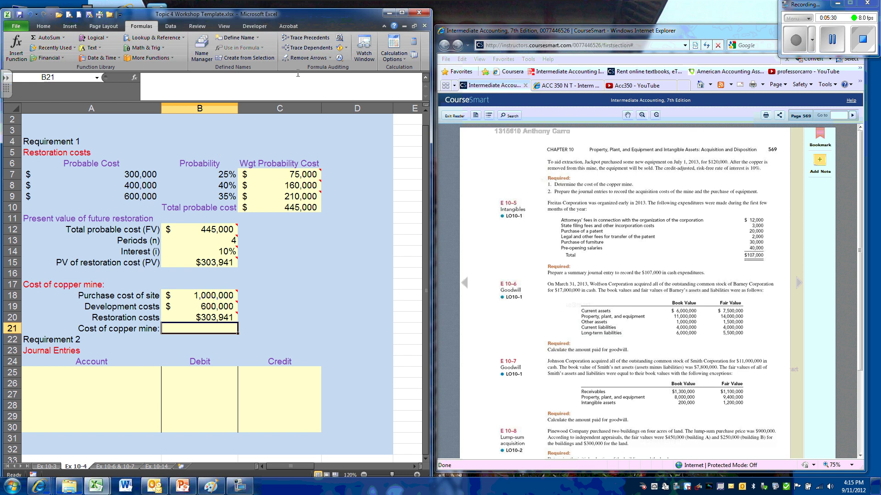
click(44, 26)
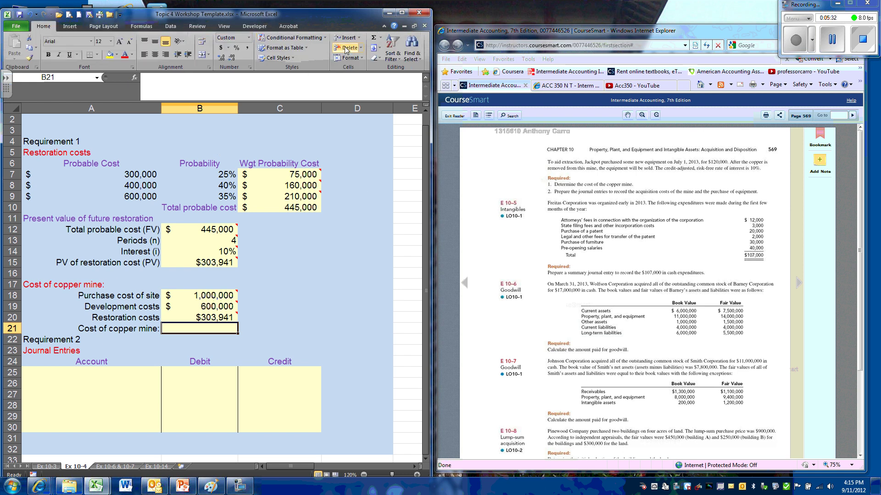
click(374, 39)
click(375, 38)
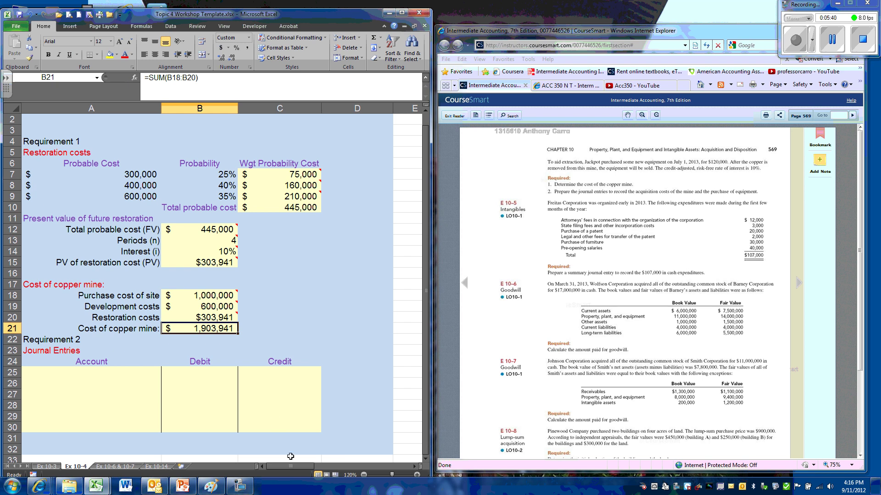
Step: Debit Mining site (Asset) in row 25 for =+B21, the $1,903,941 mine cost
click(133, 374)
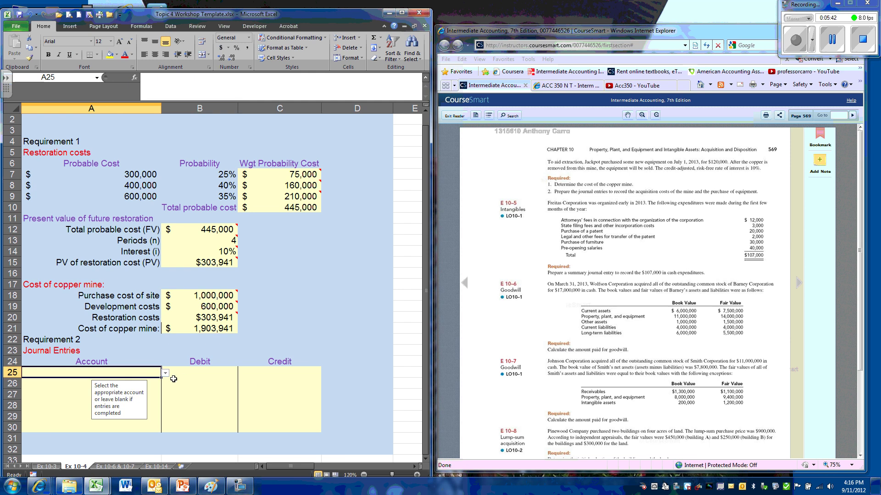
click(166, 373)
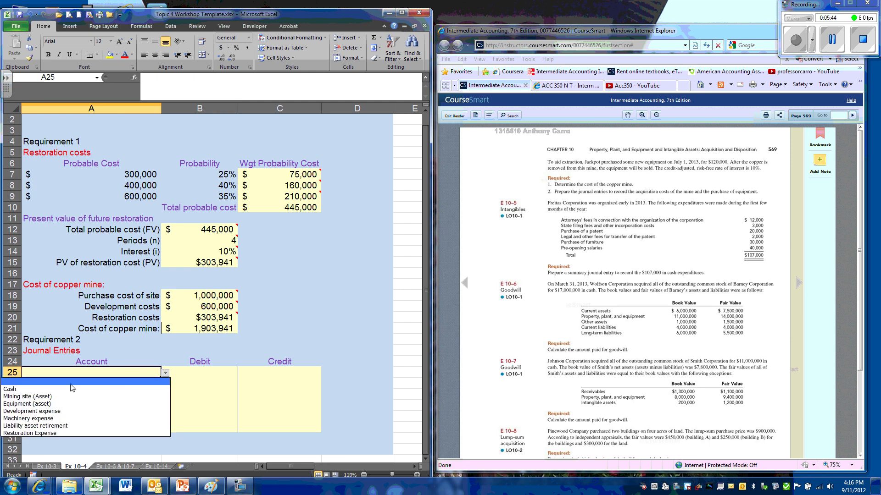
click(43, 397)
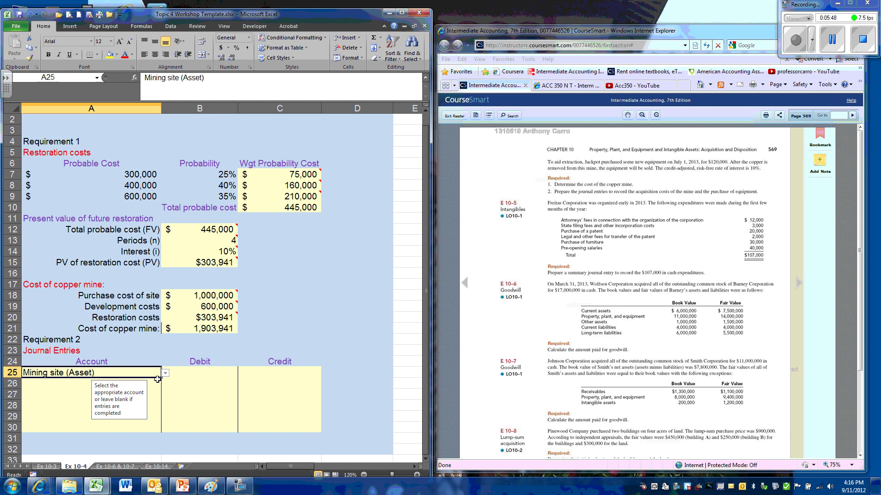
click(182, 371)
click(203, 327)
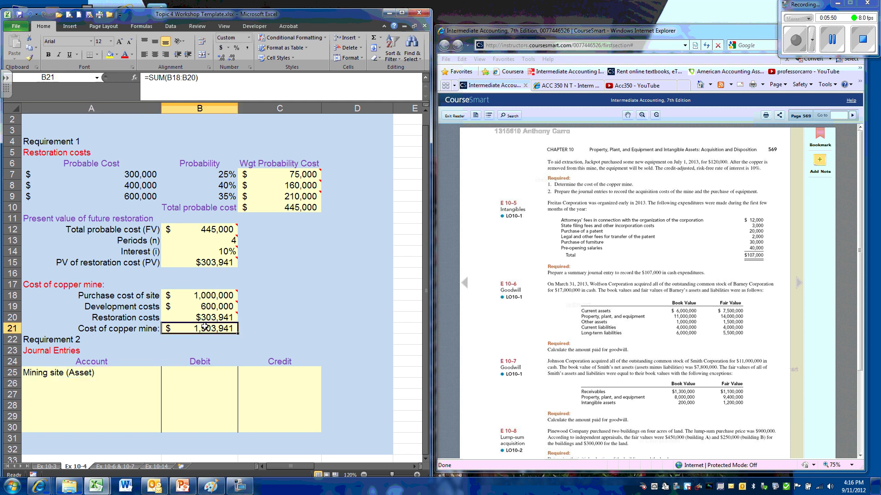
click(199, 371)
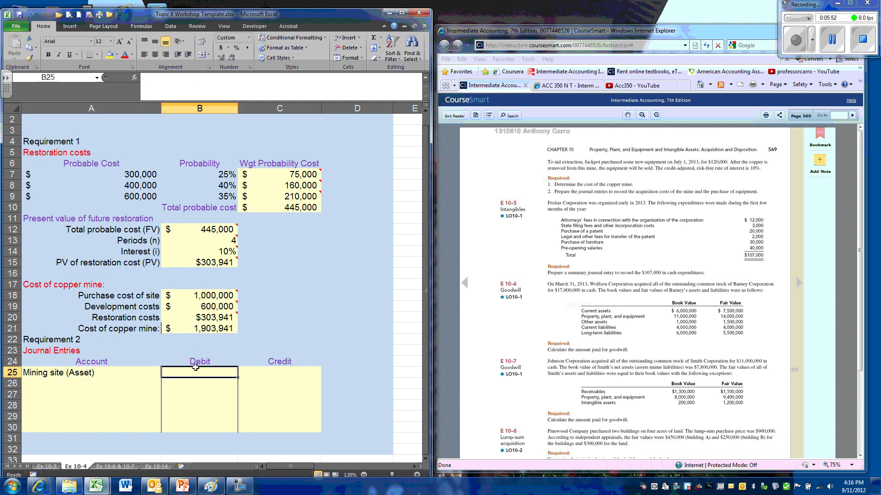
key(Return)
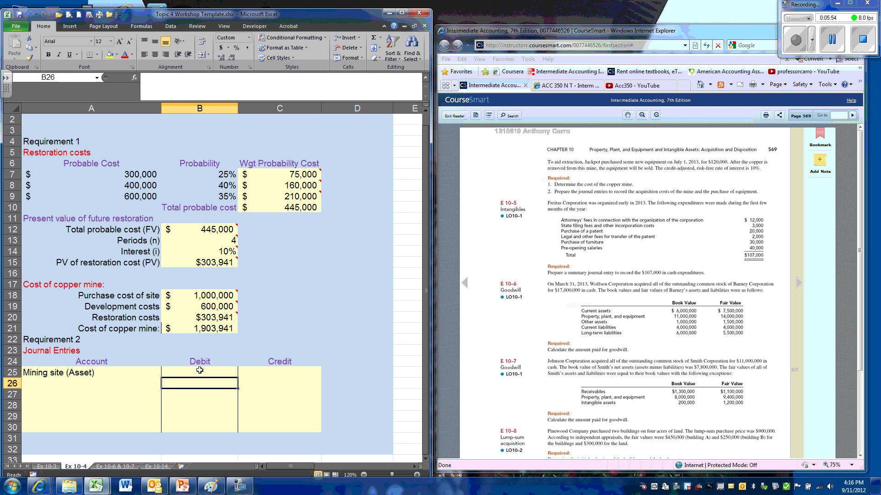
click(199, 371)
text(+)
click(201, 331)
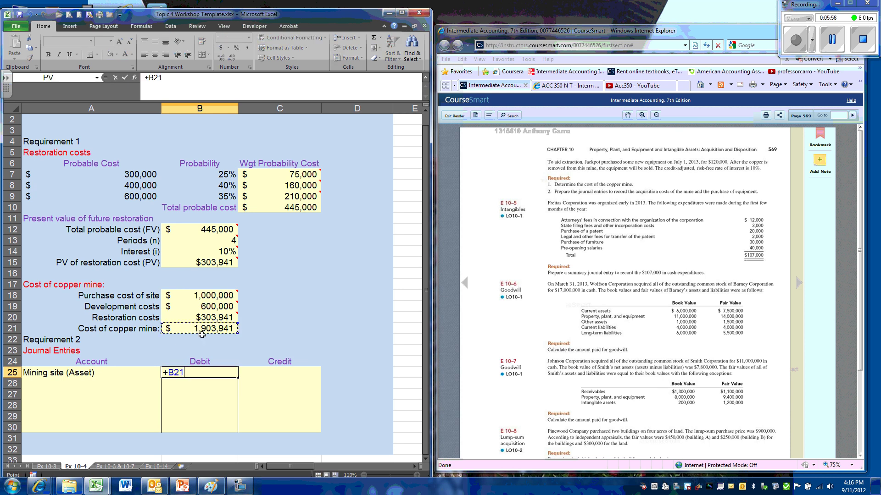
key(Return)
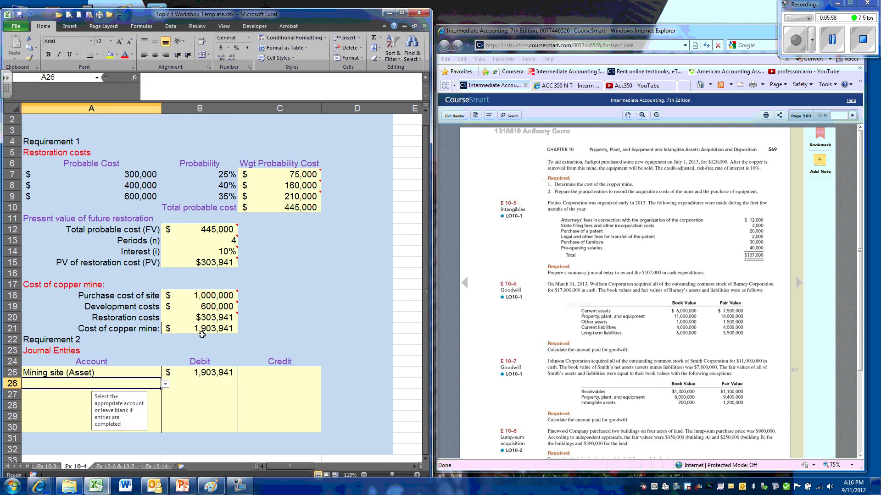
Step: Debit Equipment (asset) for 120,000 in row 26
click(166, 385)
click(64, 415)
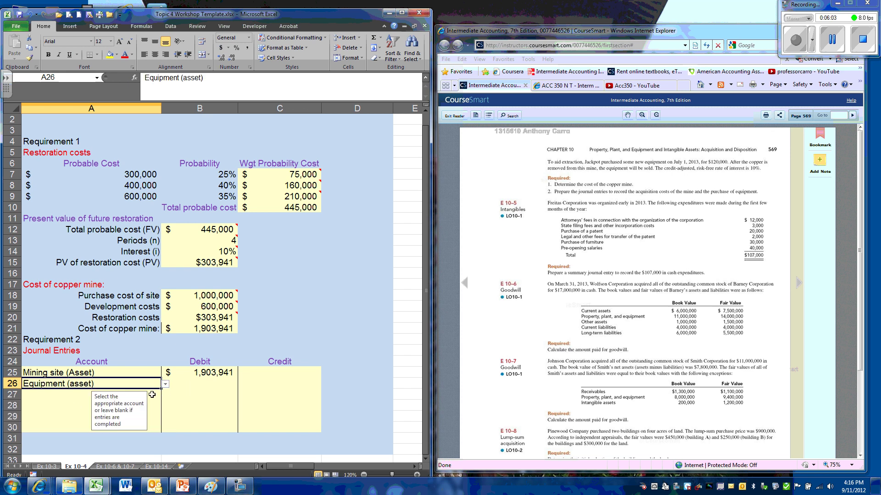
click(202, 386)
text(1)
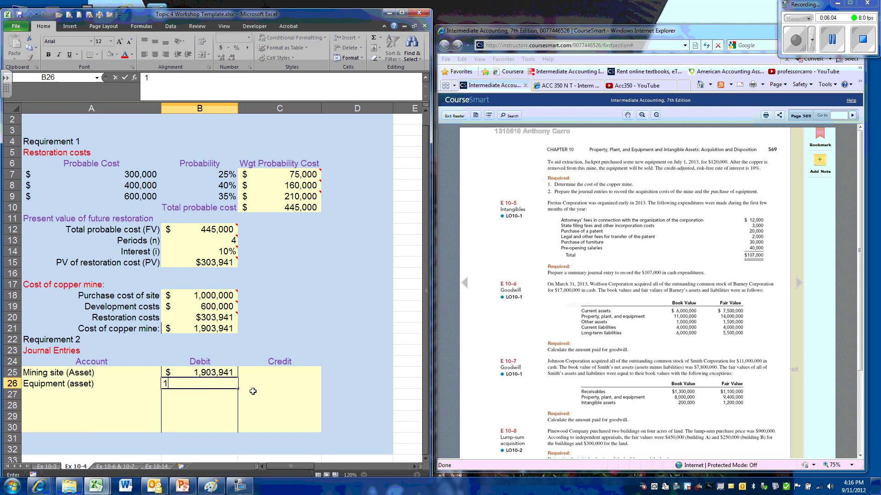
text(20,0000)
key(Return)
key(Left)
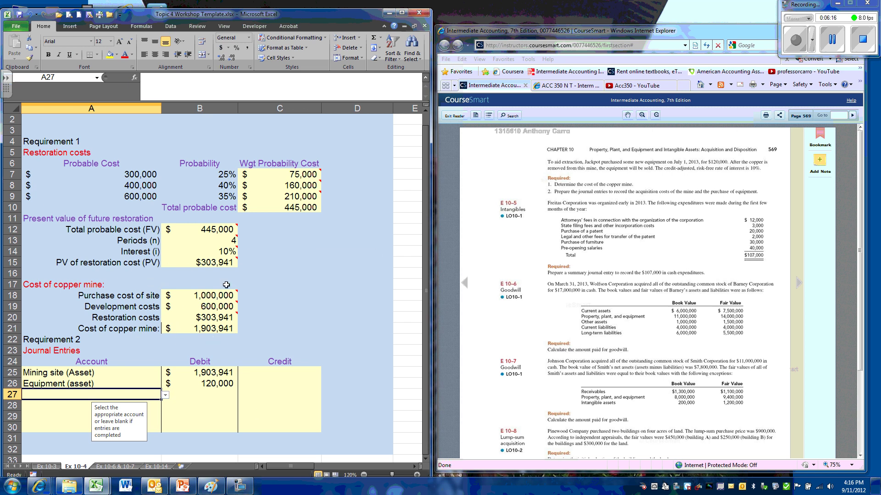
Step: Credit Liability asset retirement in row 27 for +B15, the $303,941 present value
click(166, 395)
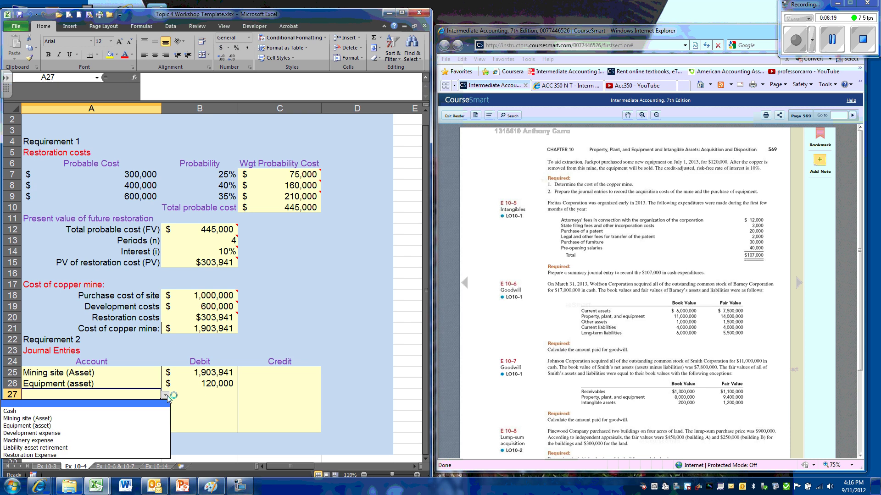
click(72, 447)
click(249, 393)
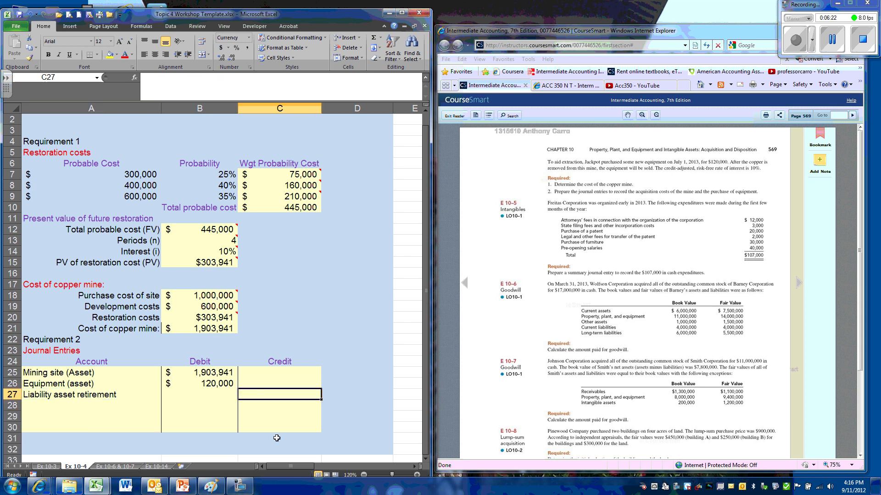
text(+)
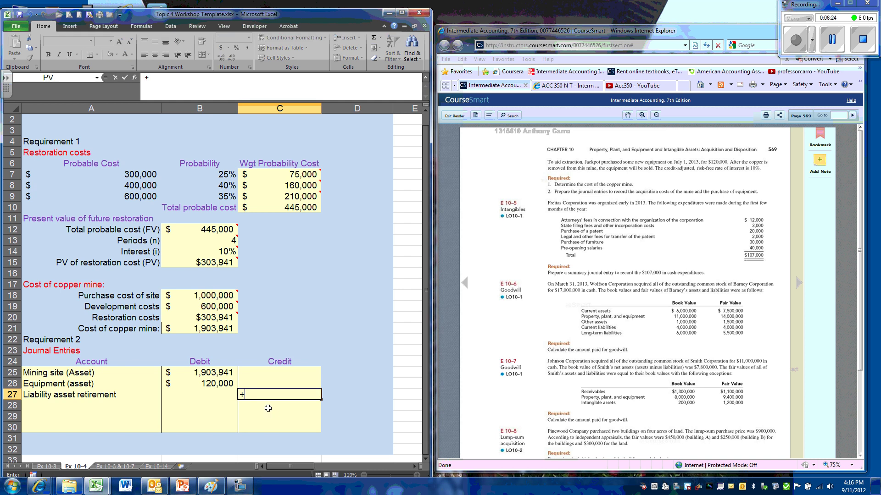
click(203, 262)
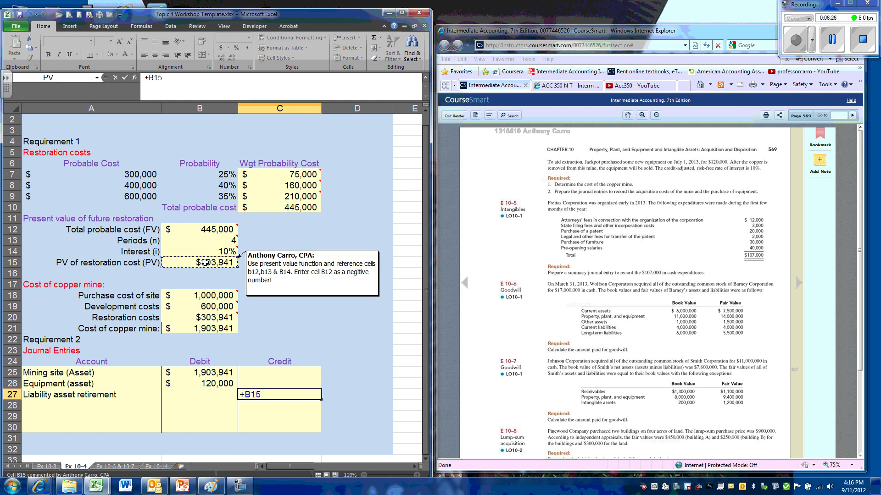
key(Return)
key(Left)
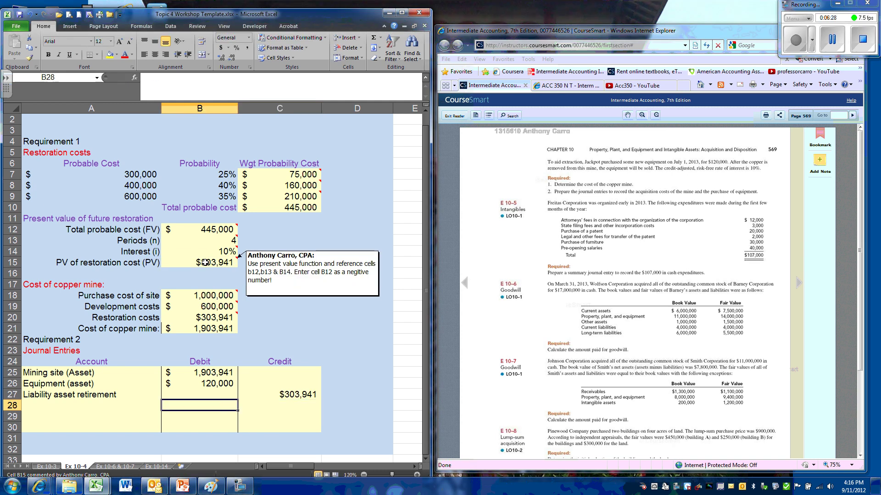
key(Left)
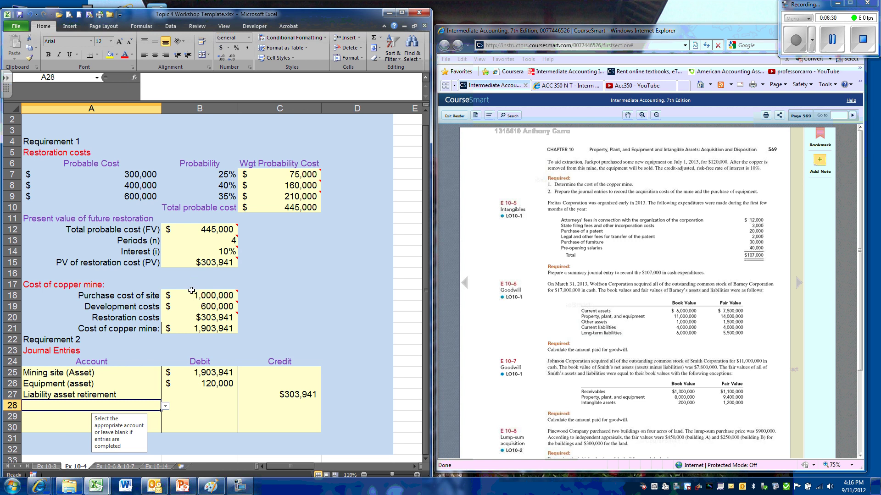
Step: Credit Cash in row 28 with =B18+B19+B26, totalling $1,720,000
click(166, 406)
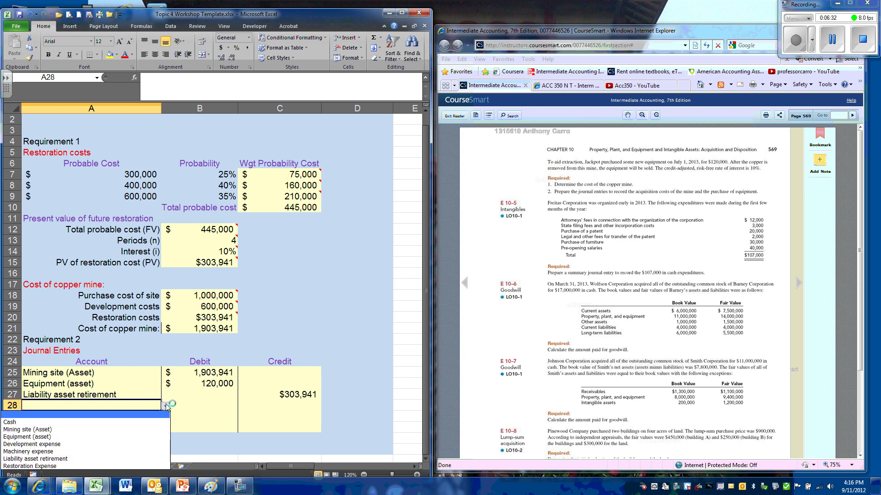
click(81, 423)
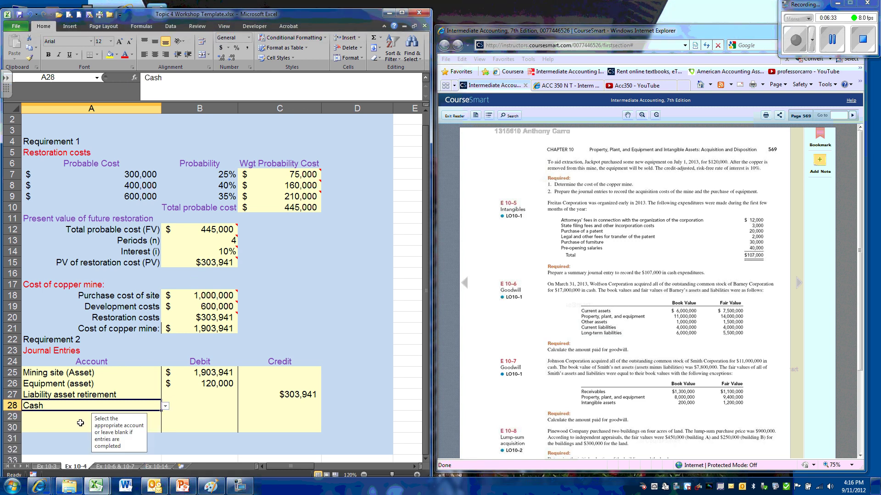
click(275, 409)
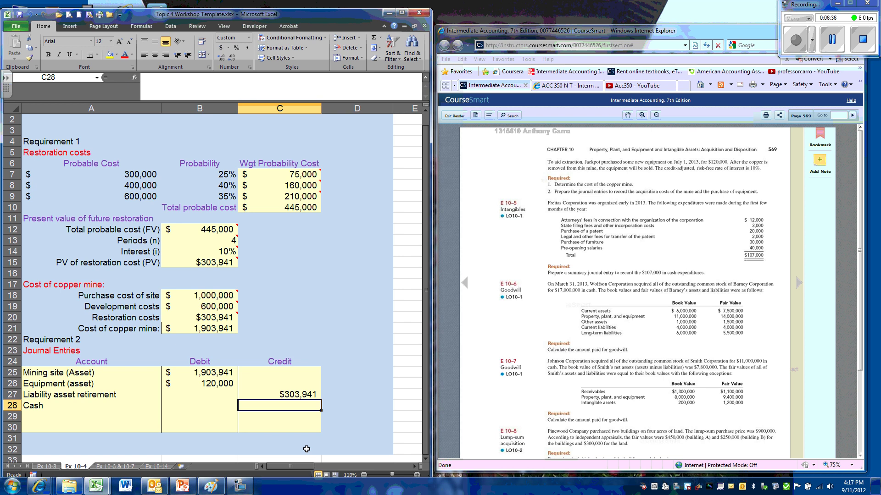
text(=)
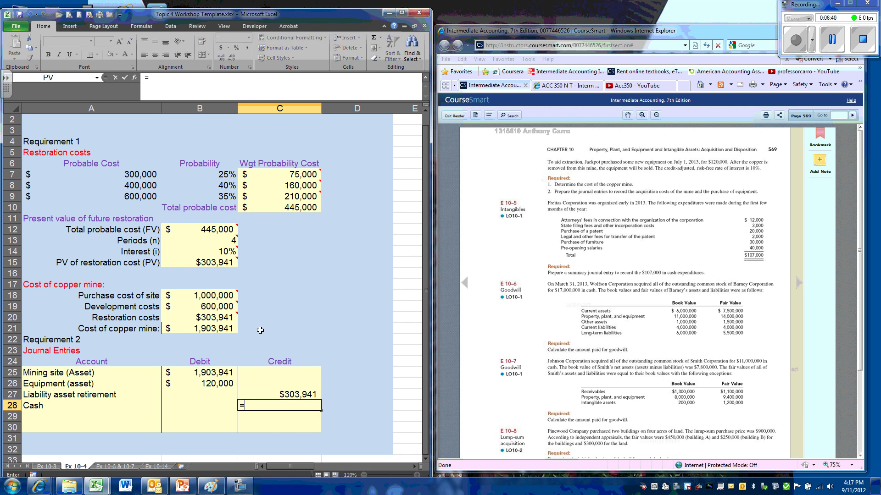
click(182, 296)
text(+)
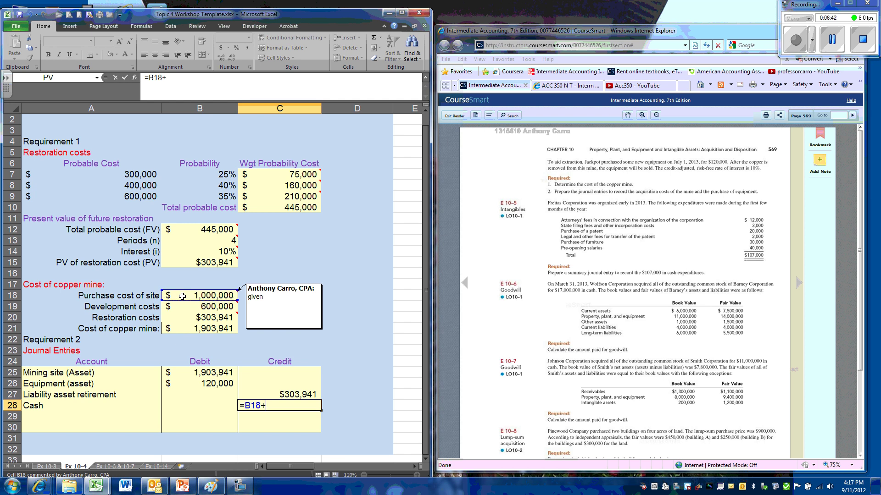
click(189, 306)
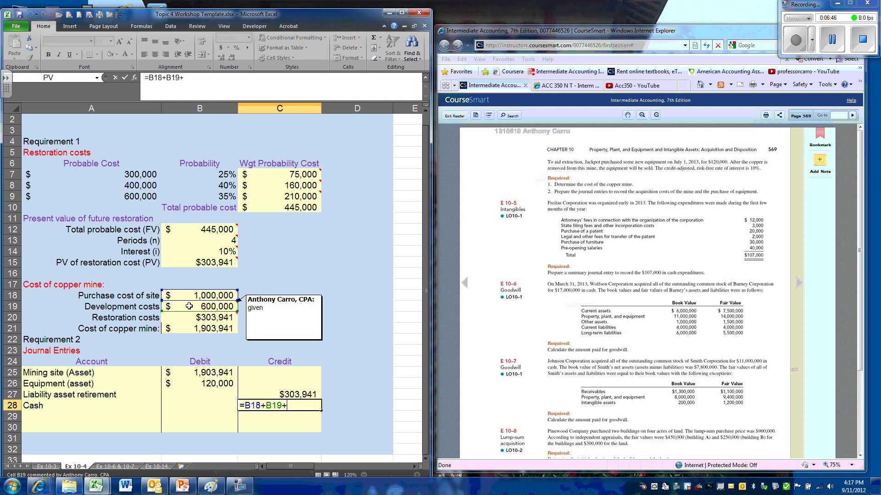
text(+)
click(209, 383)
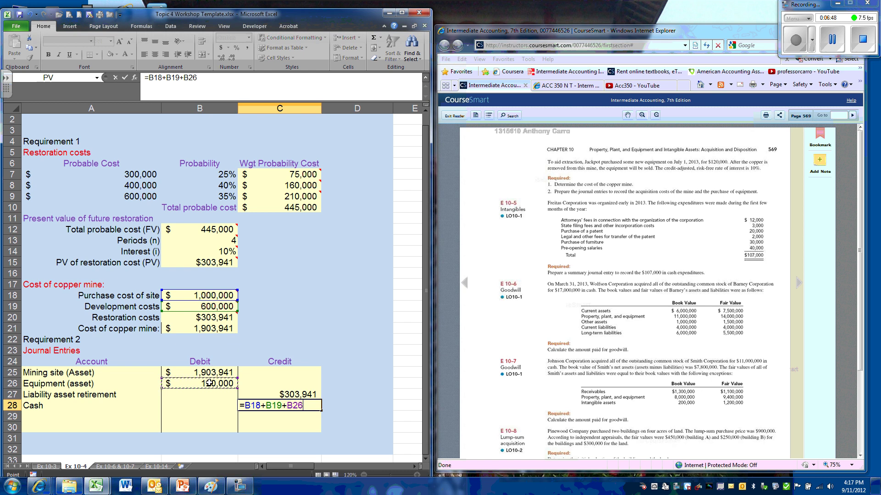
key(Return)
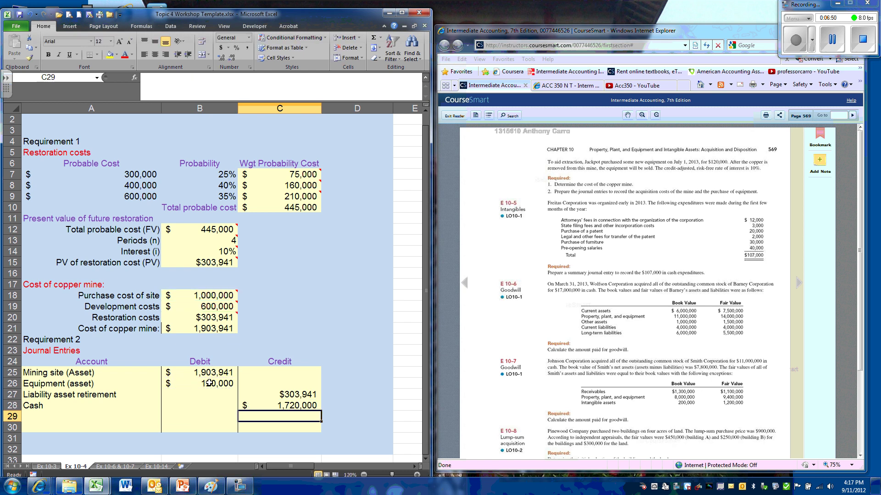
mouse_move(211, 485)
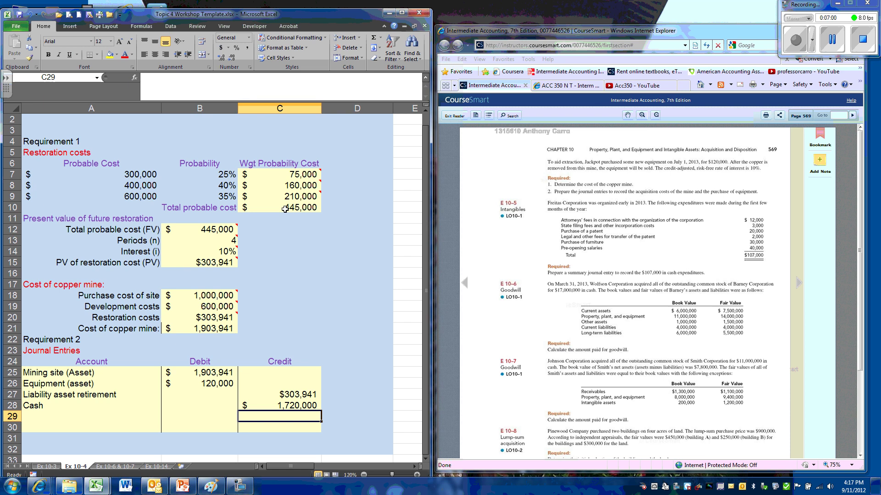
mouse_move(222, 233)
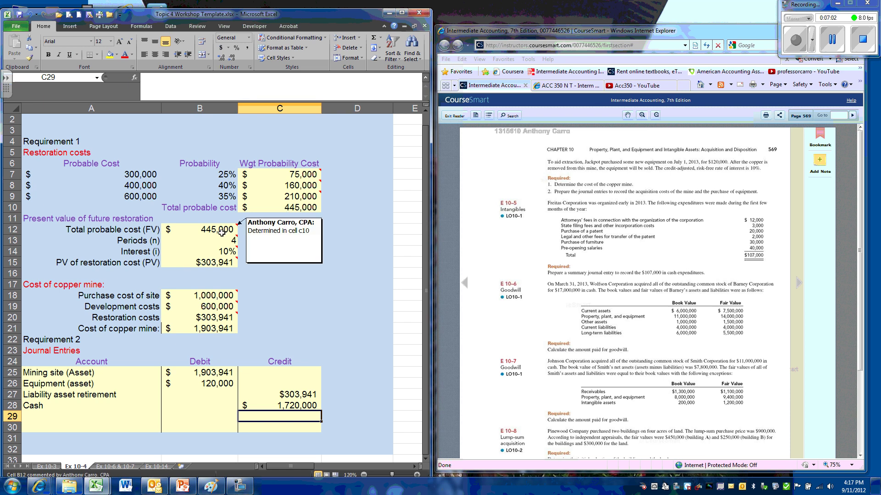
mouse_move(226, 265)
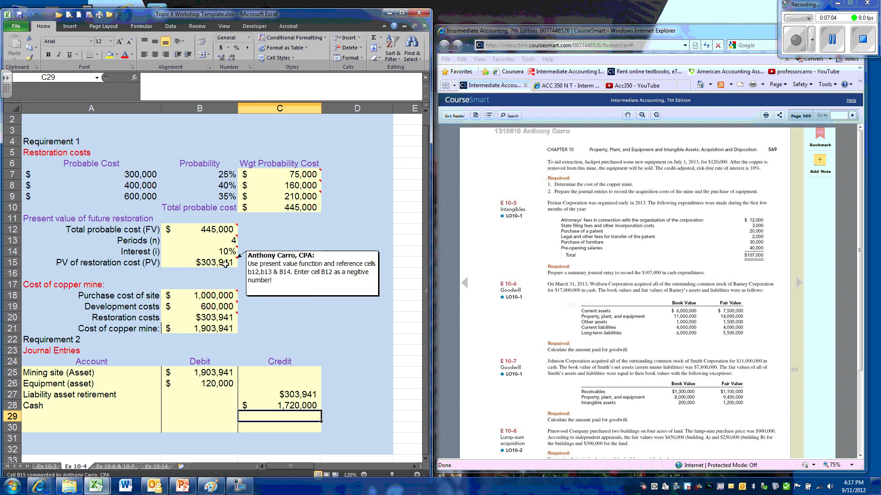